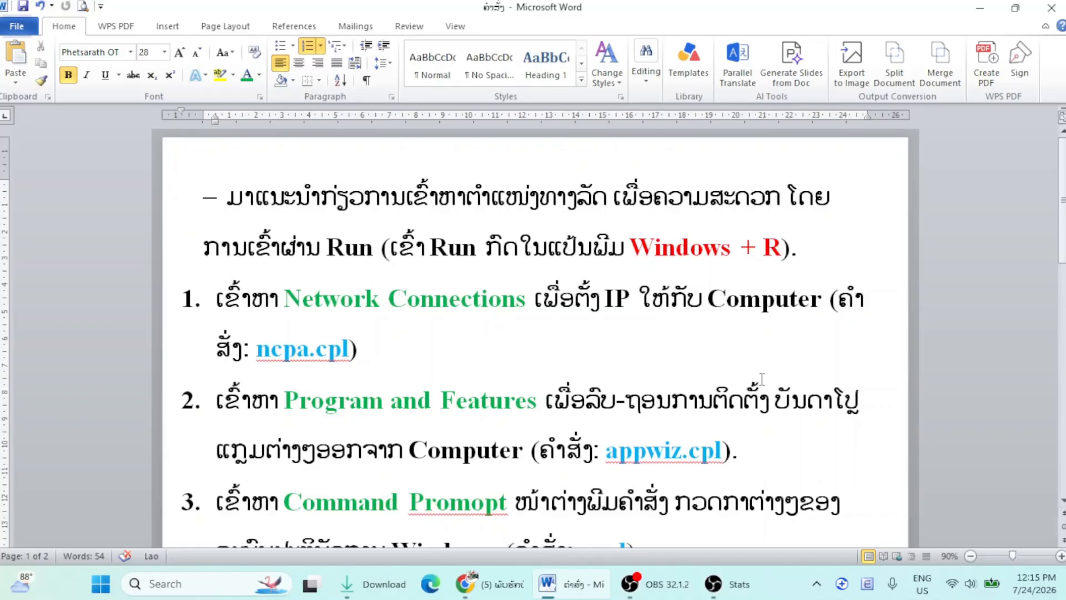
Step: Review the document's introduction on opening Run with Windows + R and its first entry, the ncpa.cpl command for Network Connections
{"action": "left_click_drag", "start_coordinate": [417, 243], "coordinate": [484, 251]}
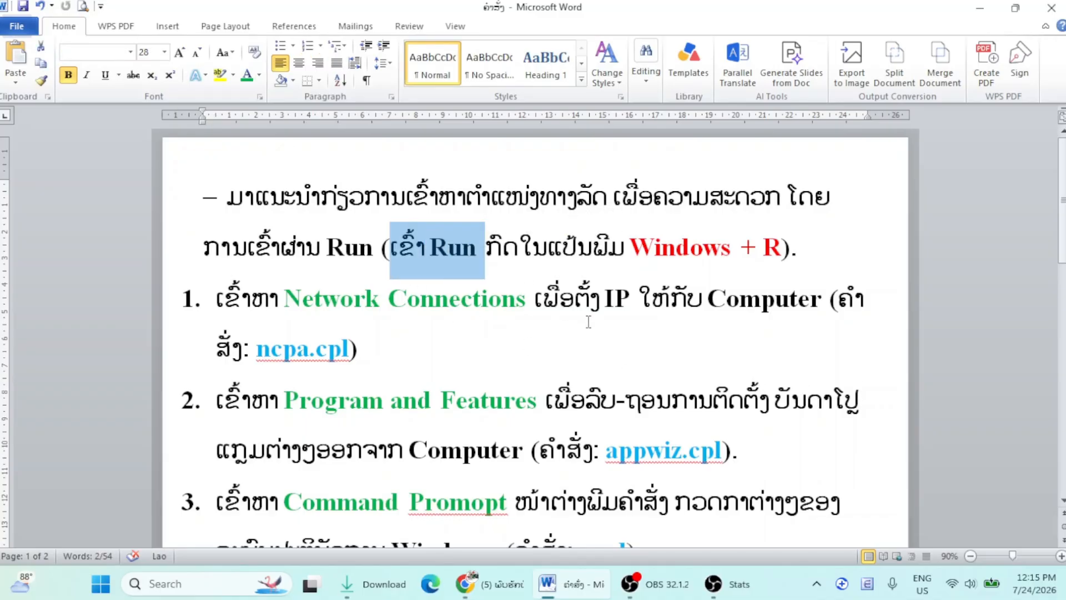
{"action": "left_click", "coordinate": [754, 358]}
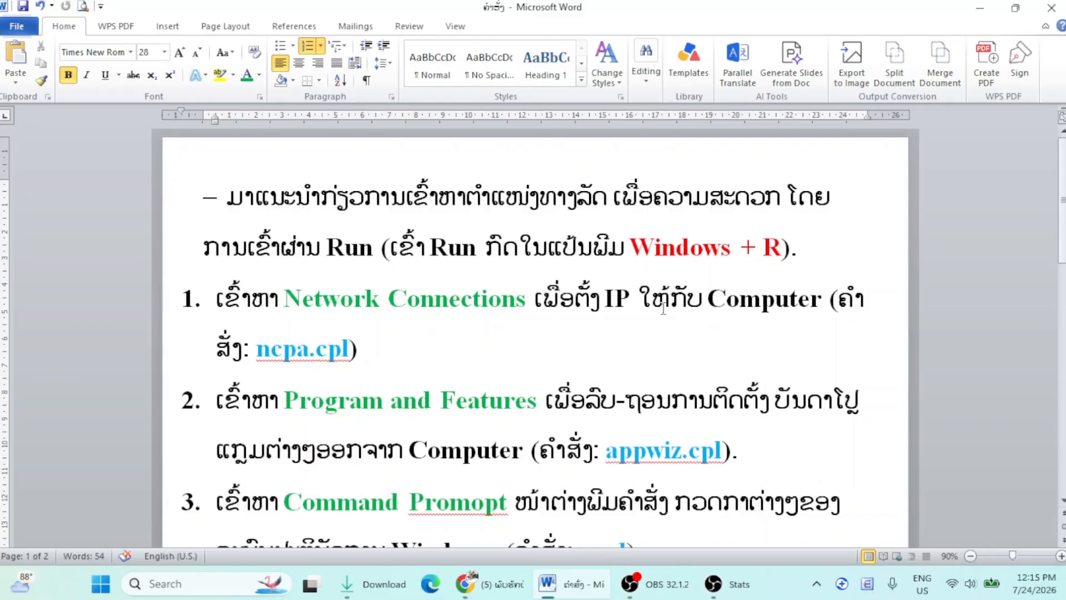
{"action": "left_click_drag", "start_coordinate": [630, 250], "coordinate": [794, 251]}
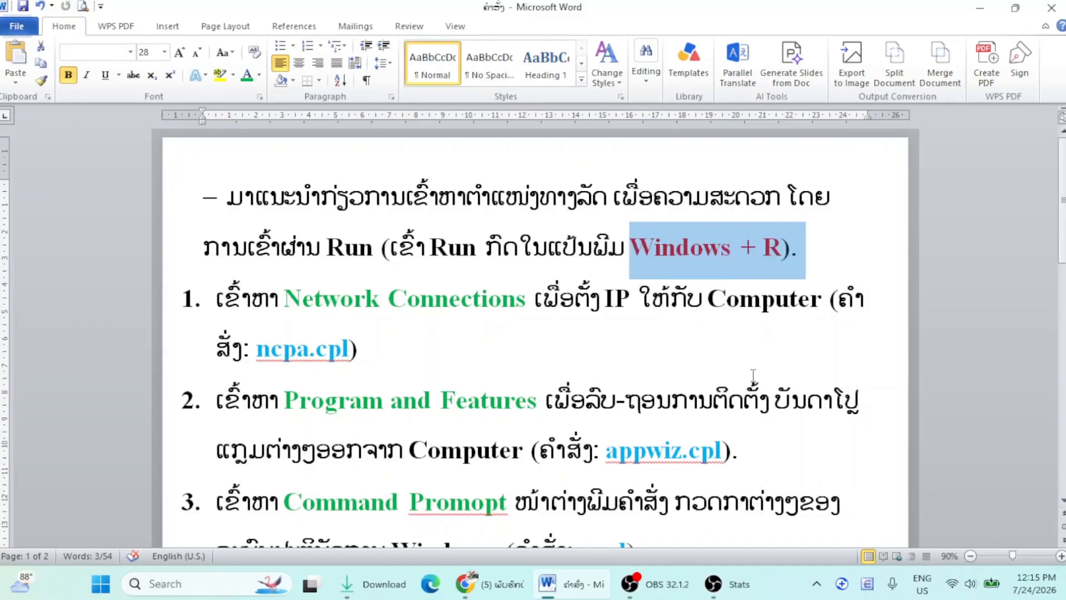
{"action": "left_click", "coordinate": [765, 335]}
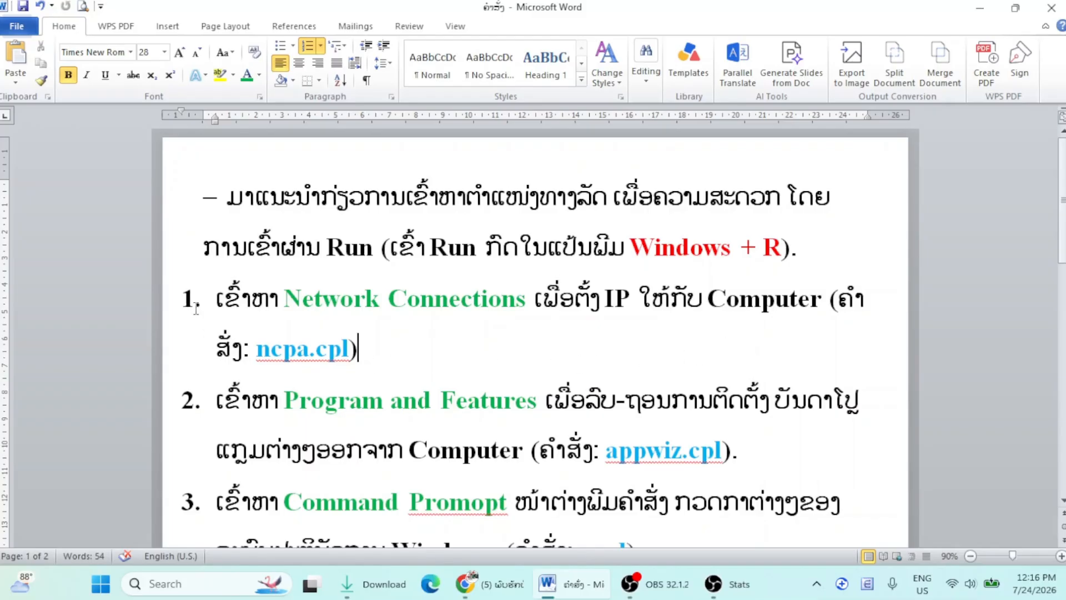
{"action": "left_click_drag", "start_coordinate": [287, 298], "coordinate": [533, 301]}
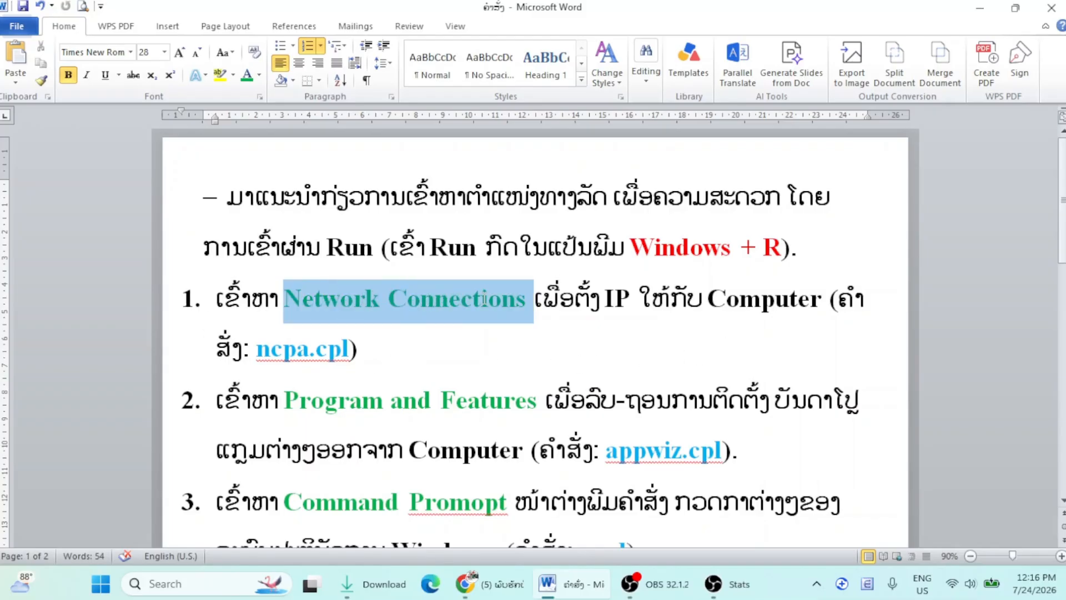
{"action": "left_click", "coordinate": [620, 304]}
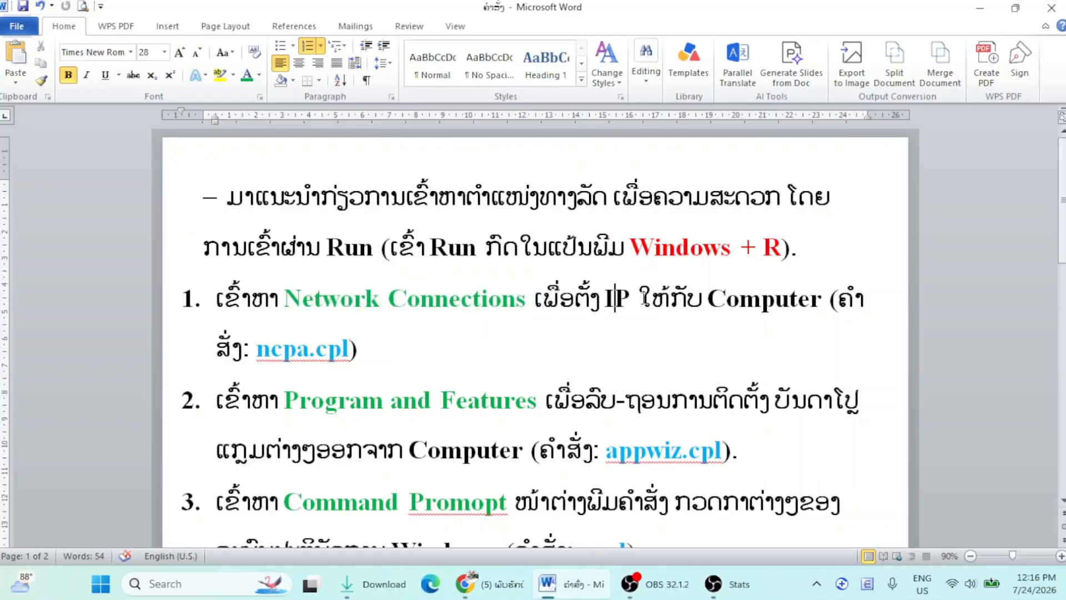
{"action": "left_click_drag", "start_coordinate": [638, 300], "coordinate": [829, 301]}
{"action": "left_click", "coordinate": [621, 348]}
{"action": "left_click_drag", "start_coordinate": [358, 348], "coordinate": [276, 348]}
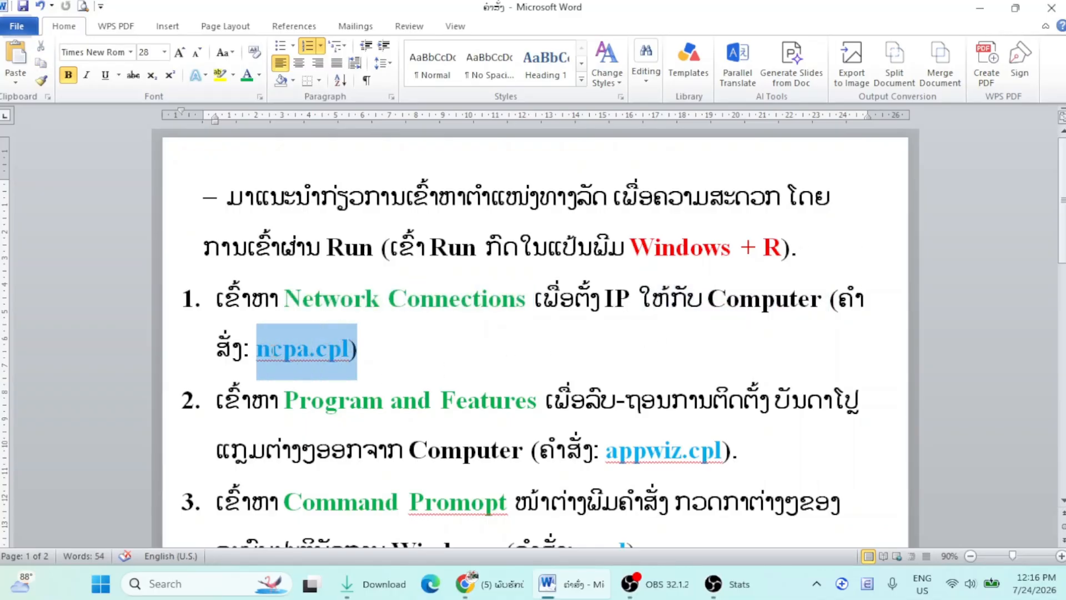
{"action": "left_click", "coordinate": [345, 364]}
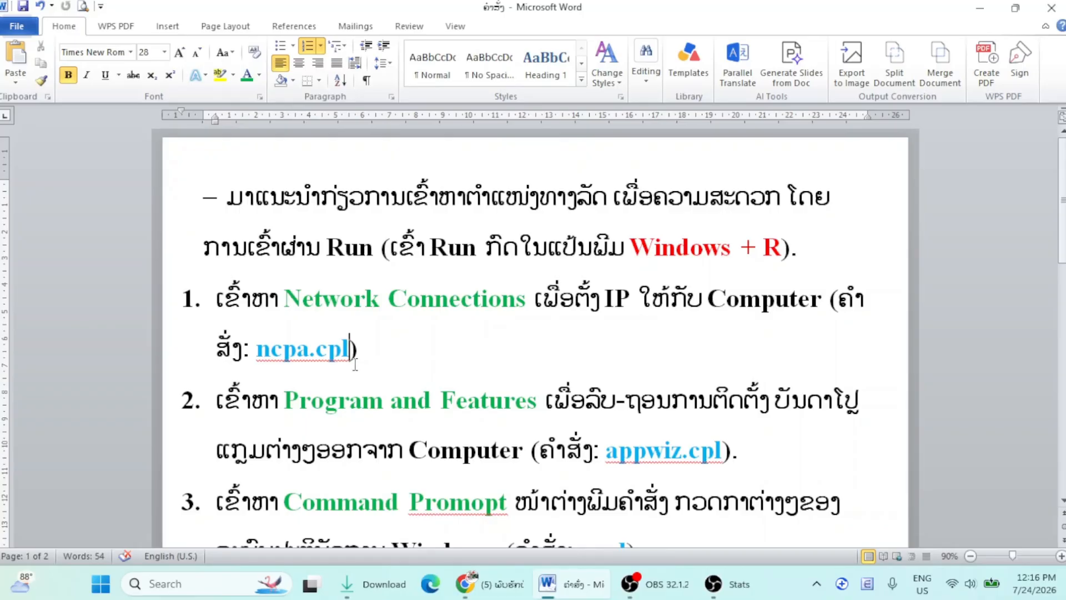
Step: Read the second and third entries, covering appwiz.cpl for Program and Features and cmd for the command window
{"action": "scroll", "coordinate": [355, 365], "scroll_direction": "down", "scroll_amount": 2}
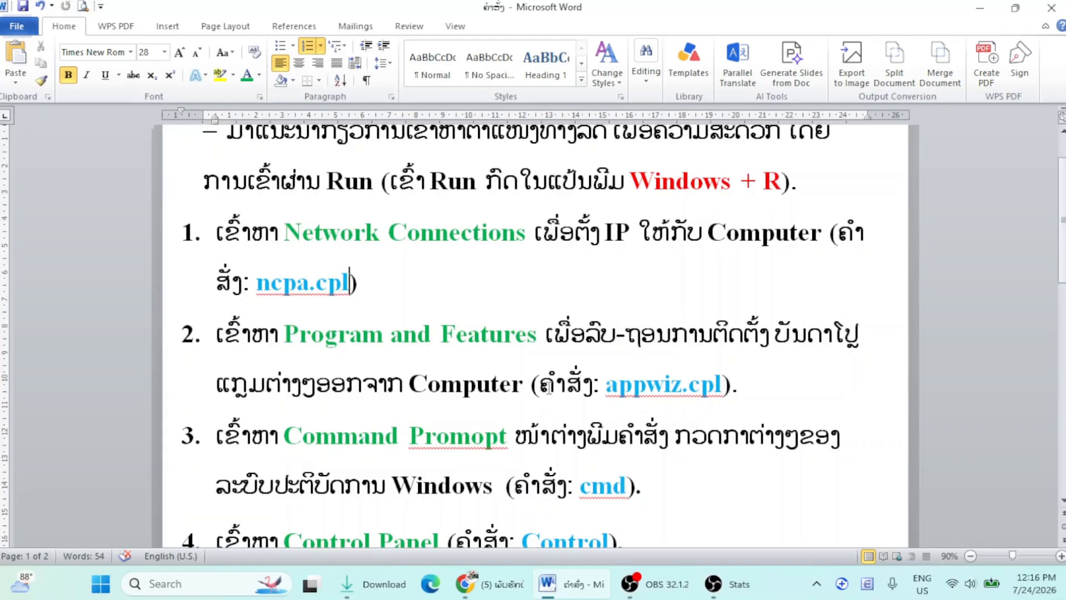
{"action": "left_click_drag", "start_coordinate": [566, 385], "coordinate": [674, 423]}
{"action": "left_click", "coordinate": [674, 423]}
{"action": "double_click", "coordinate": [722, 389]}
{"action": "left_click", "coordinate": [607, 424]}
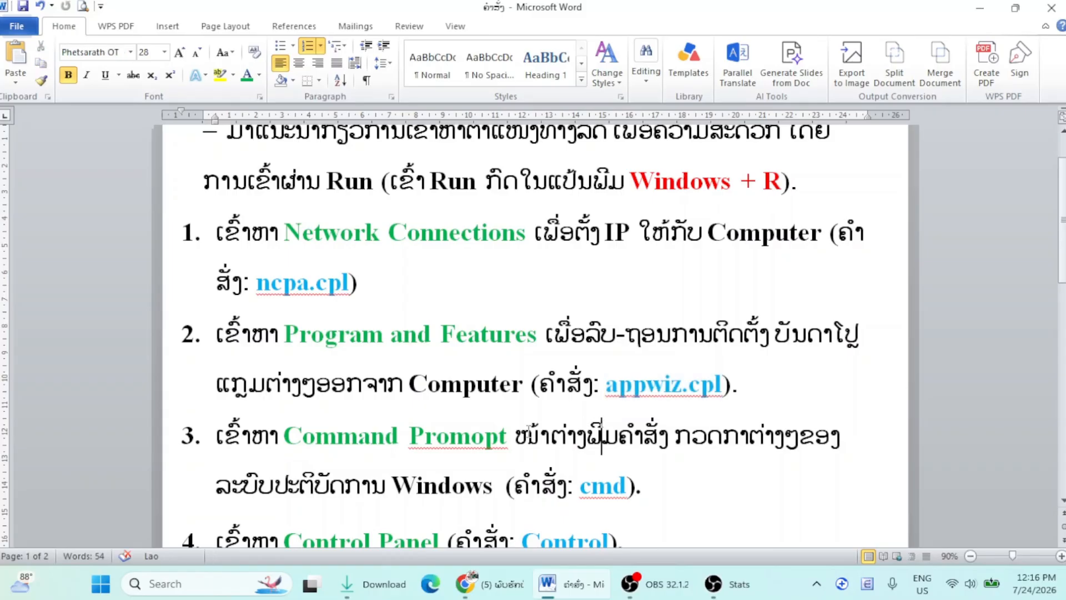
{"action": "scroll", "coordinate": [607, 423], "scroll_direction": "down", "scroll_amount": 1}
{"action": "left_click_drag", "start_coordinate": [251, 371], "coordinate": [514, 373]}
{"action": "left_click", "coordinate": [475, 409]}
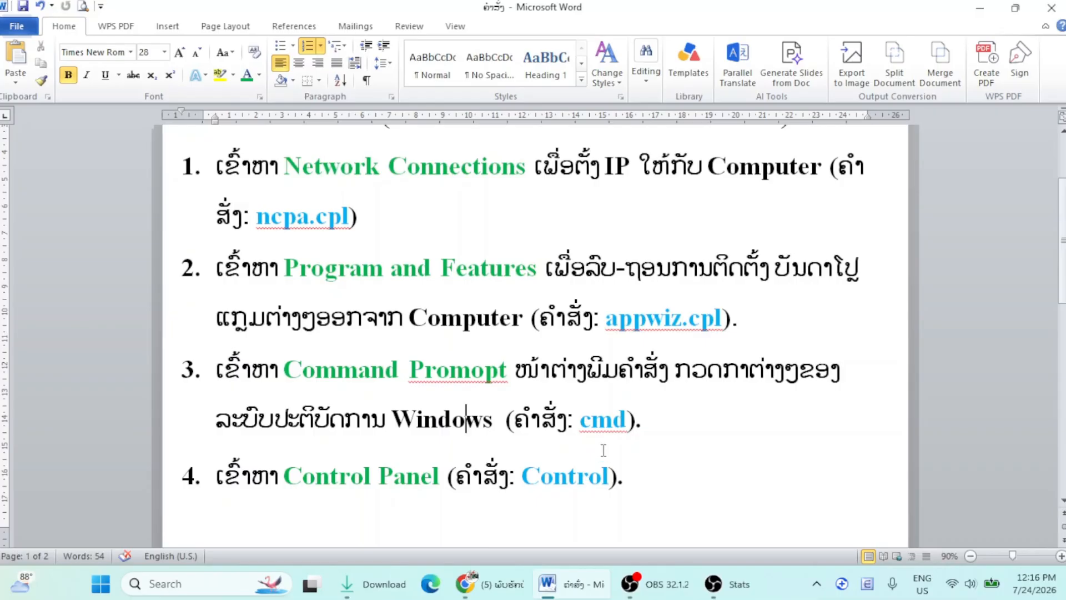
{"action": "scroll", "coordinate": [589, 421], "scroll_direction": "down", "scroll_amount": 1}
{"action": "left_click_drag", "start_coordinate": [581, 389], "coordinate": [630, 389]}
{"action": "left_click", "coordinate": [652, 400]}
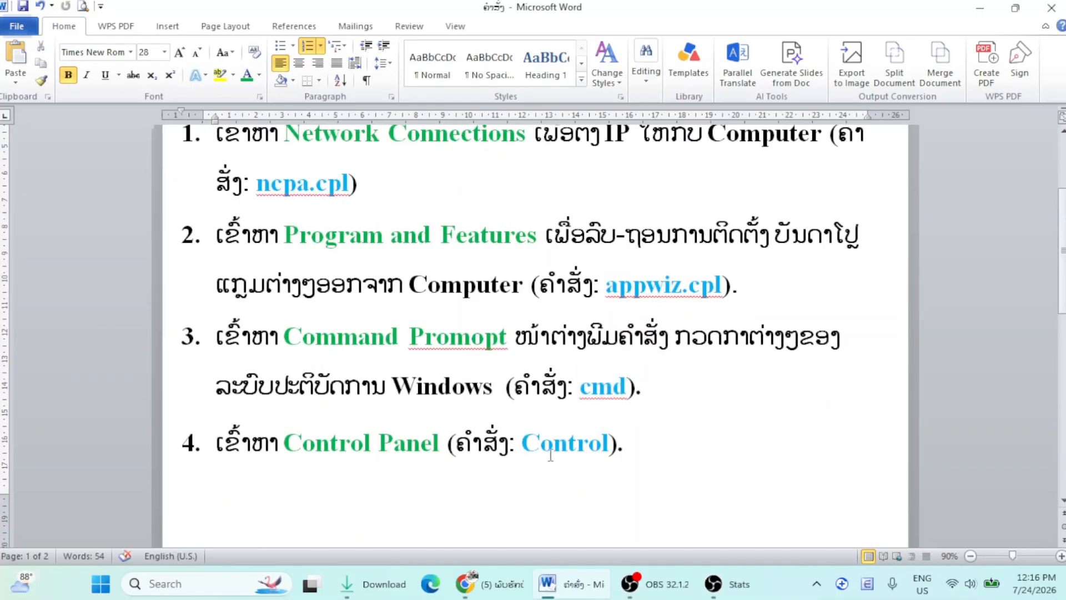
Step: Read the fourth and fifth entries, covering Control for Control Panel and dxdiag for the DirectX Diagnostic Tool
{"action": "scroll", "coordinate": [422, 428], "scroll_direction": "down", "scroll_amount": 2}
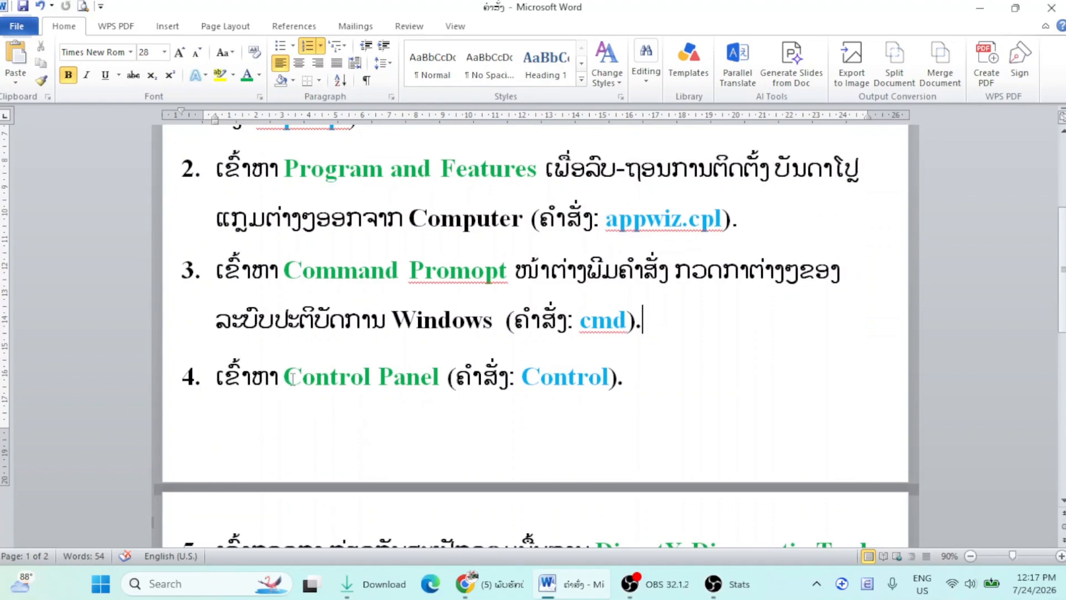
{"action": "left_click_drag", "start_coordinate": [284, 387], "coordinate": [506, 377]}
{"action": "left_click", "coordinate": [481, 407]}
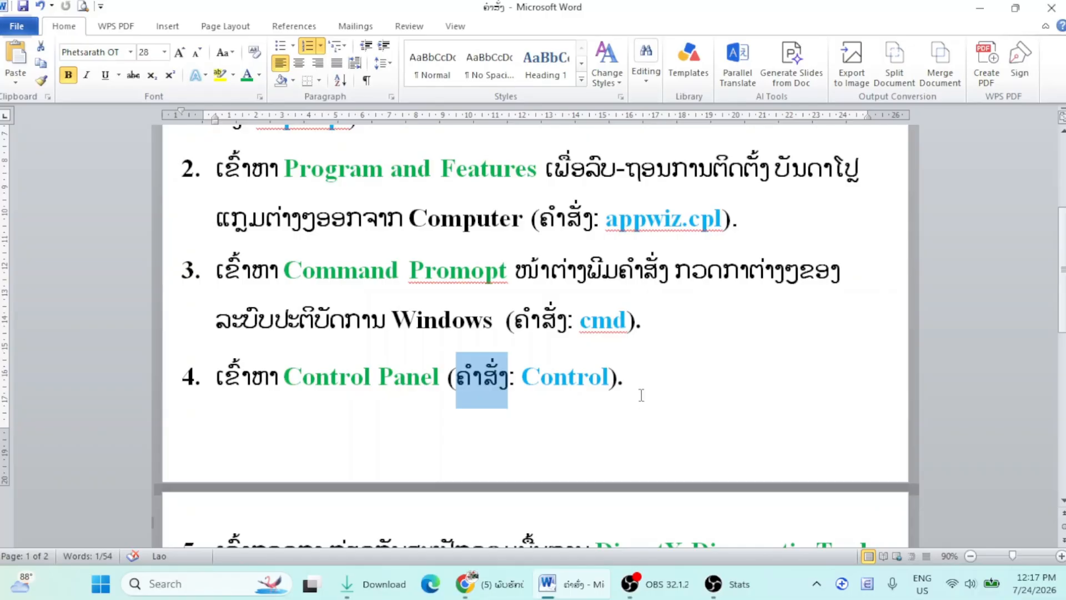
{"action": "scroll", "coordinate": [641, 395], "scroll_direction": "down", "scroll_amount": 5}
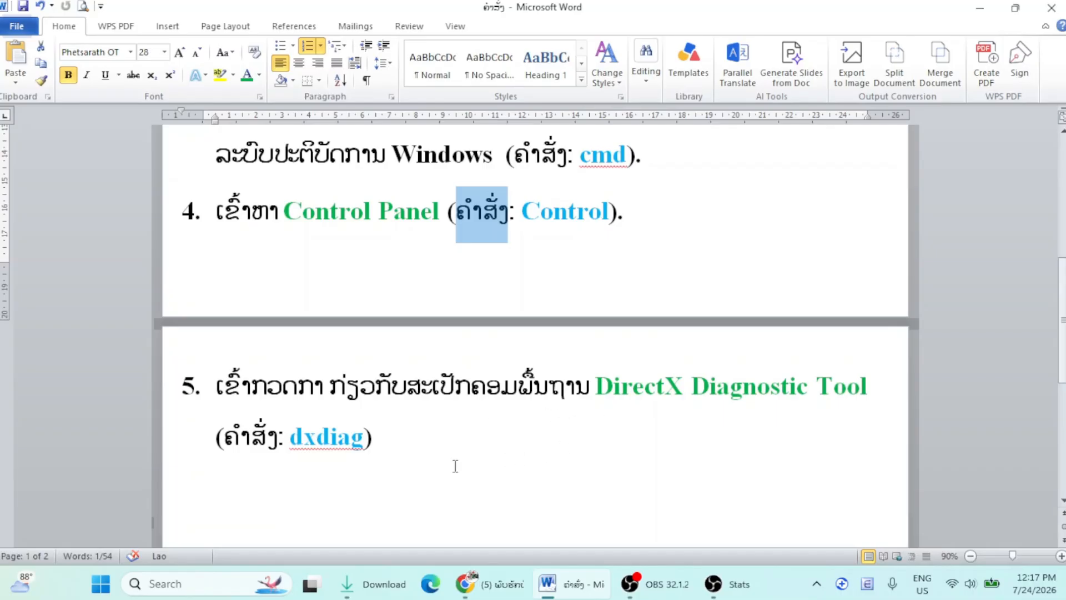
{"action": "left_click", "coordinate": [290, 439]}
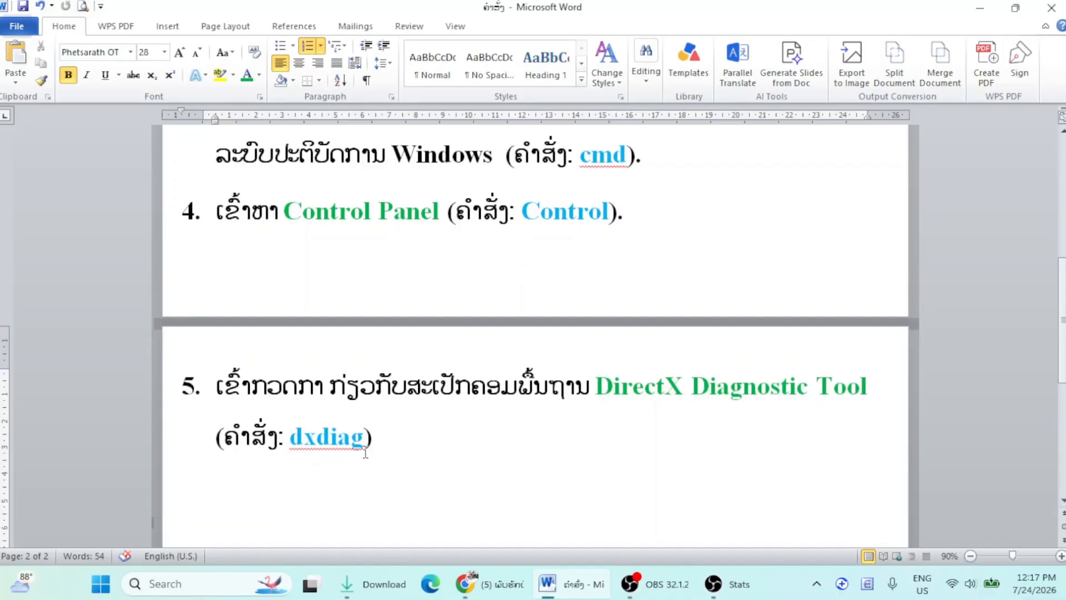
{"action": "left_click_drag", "start_coordinate": [372, 441], "coordinate": [290, 442]}
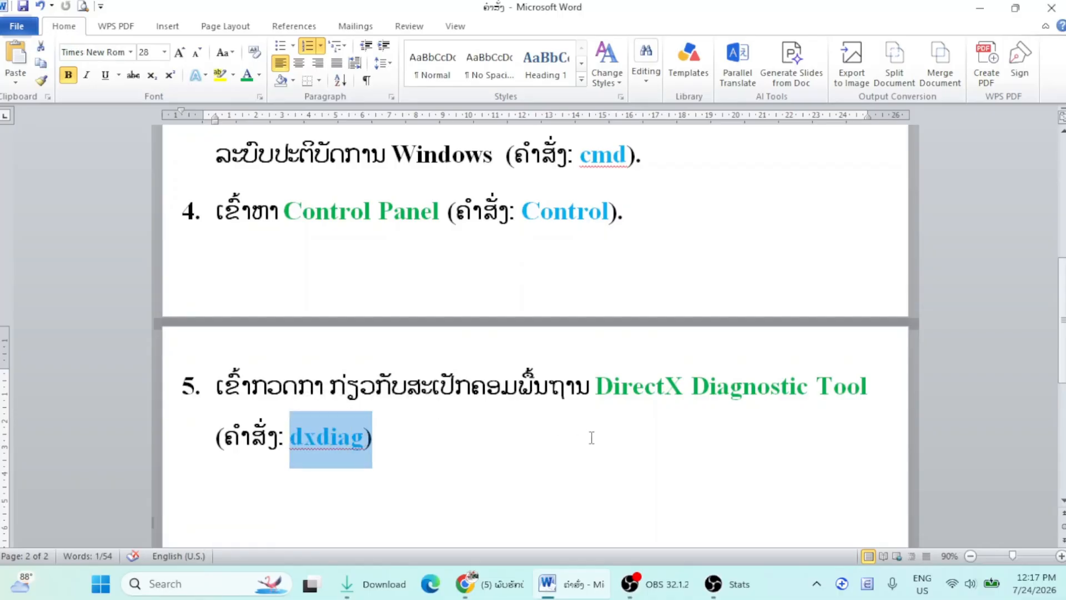
Step: Go back to the beginning of the document and recheck the Network Connections entry and the Windows + R shortcut
{"action": "scroll", "coordinate": [591, 438], "scroll_direction": "up", "scroll_amount": 6}
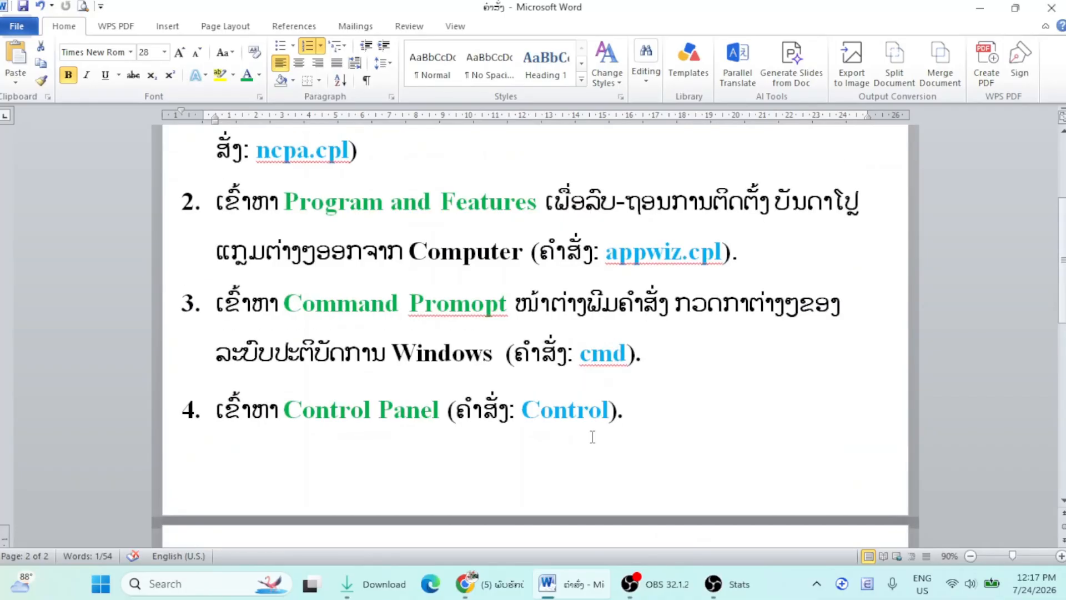
{"action": "scroll", "coordinate": [593, 437], "scroll_direction": "up", "scroll_amount": 4}
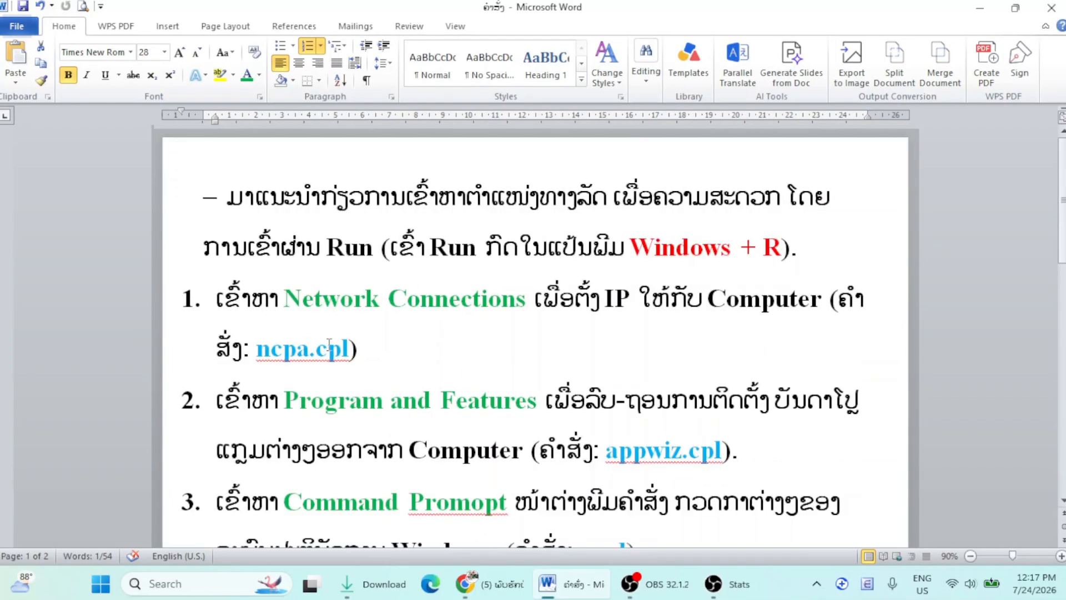
{"action": "left_click_drag", "start_coordinate": [284, 299], "coordinate": [509, 329]}
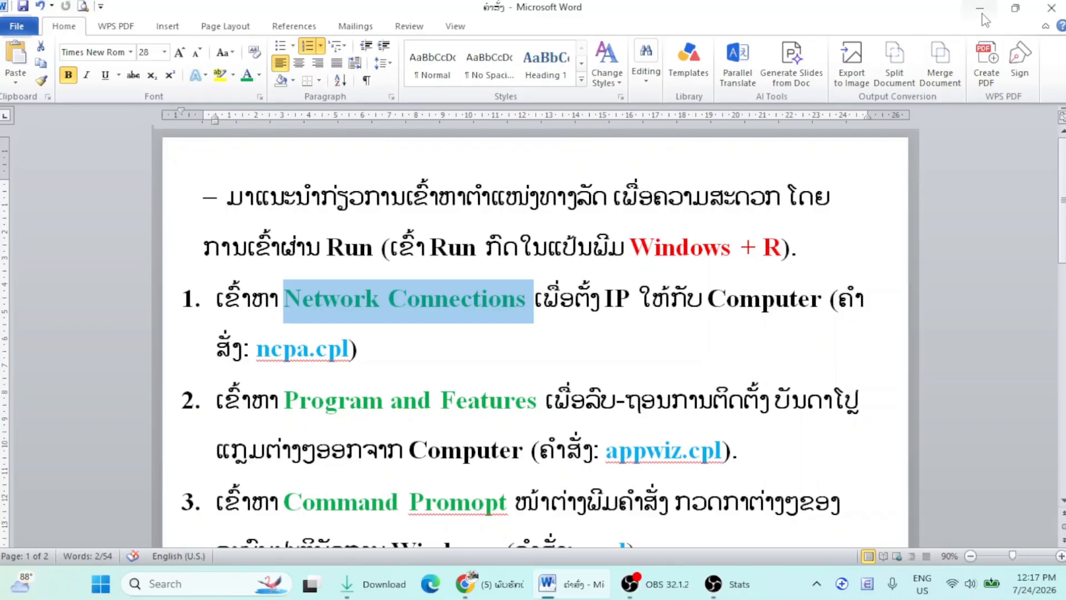
{"action": "left_click", "coordinate": [631, 249]}
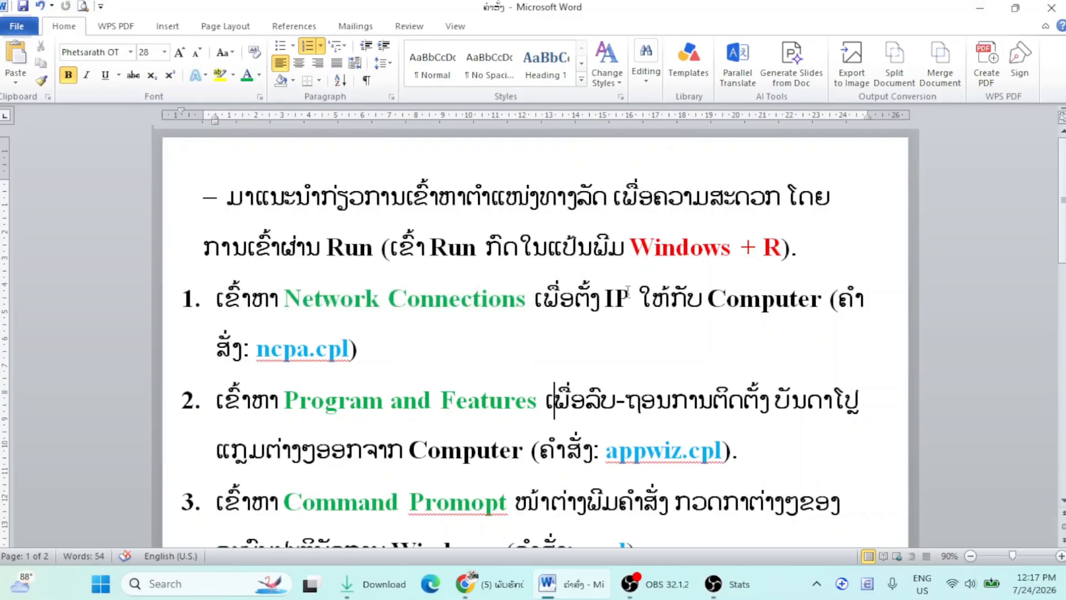
{"action": "left_click_drag", "start_coordinate": [632, 248], "coordinate": [799, 249]}
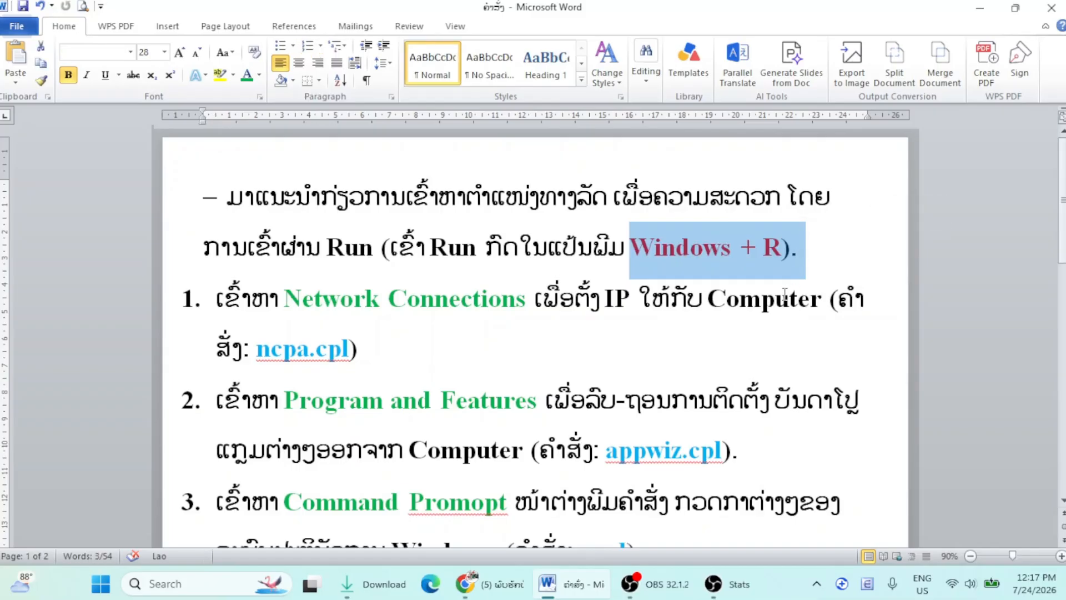
{"action": "left_click", "coordinate": [864, 332]}
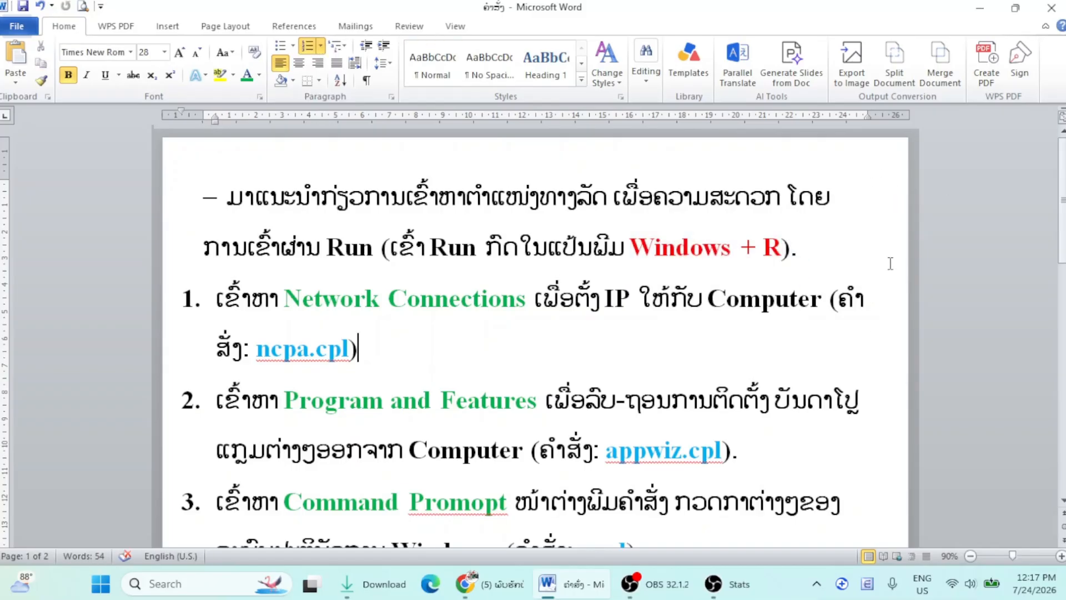
Step: Minimize the document and launch ncpa.cpl from the Windows Run dialog to open Network Connections
{"action": "left_click", "coordinate": [980, 7]}
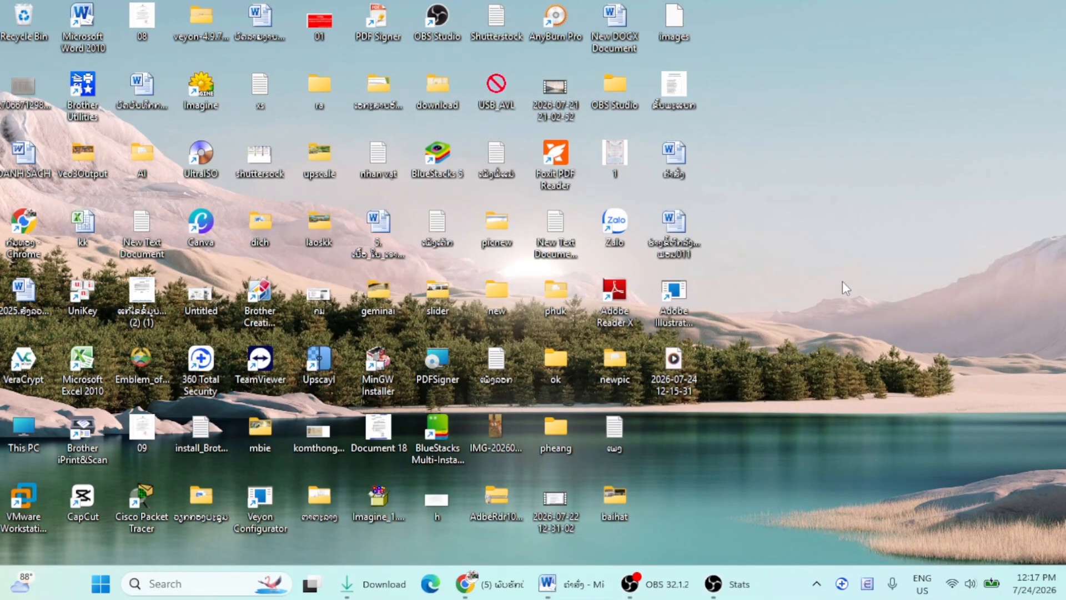
{"action": "key", "text": "super+r"}
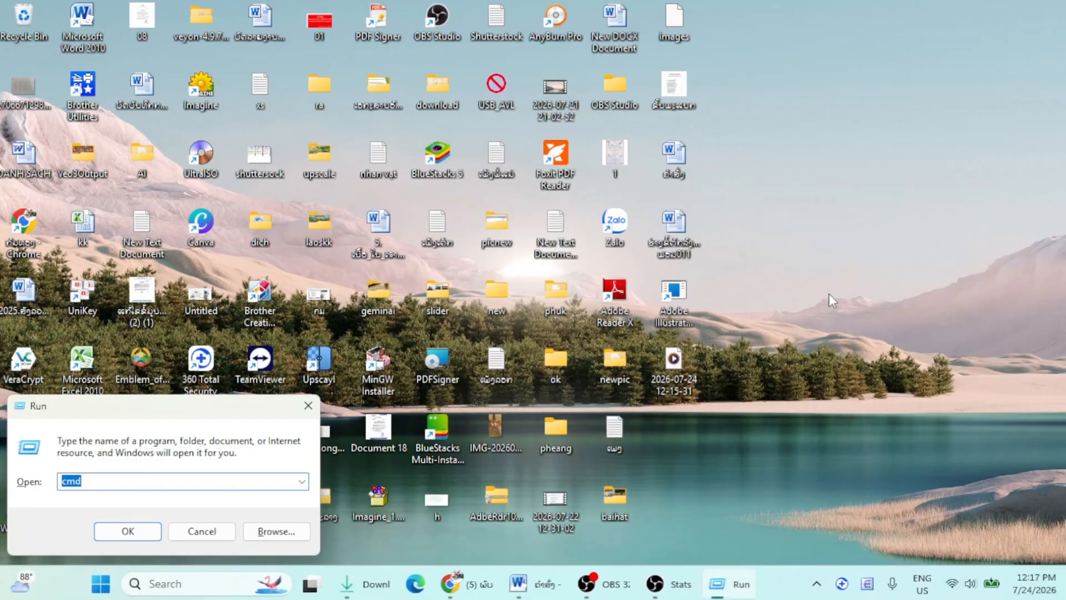
{"action": "key", "text": "BackSpace"}
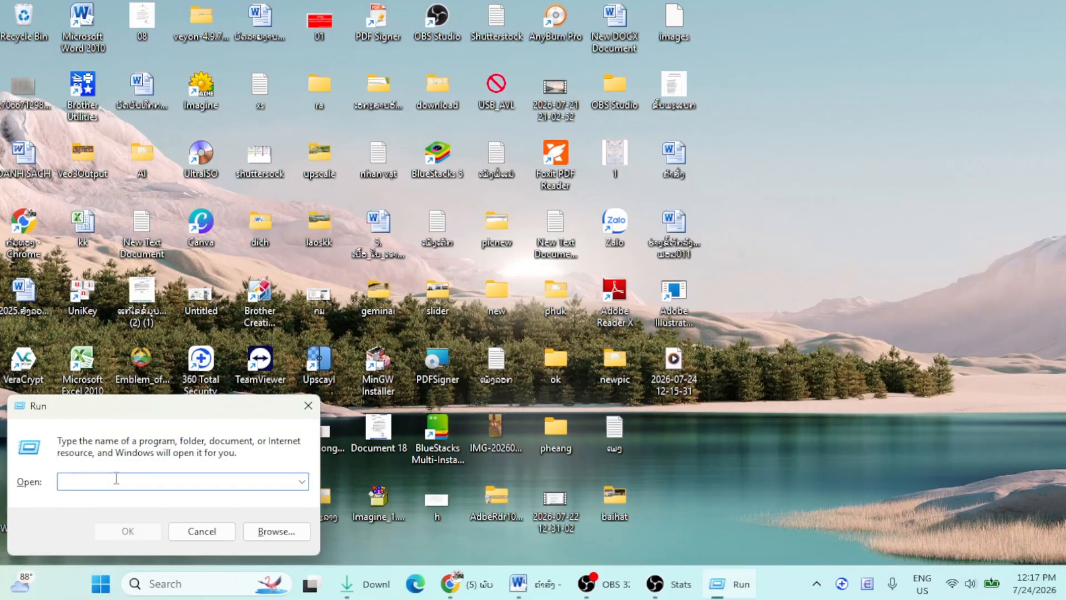
{"action": "type", "text": "ncpa"}
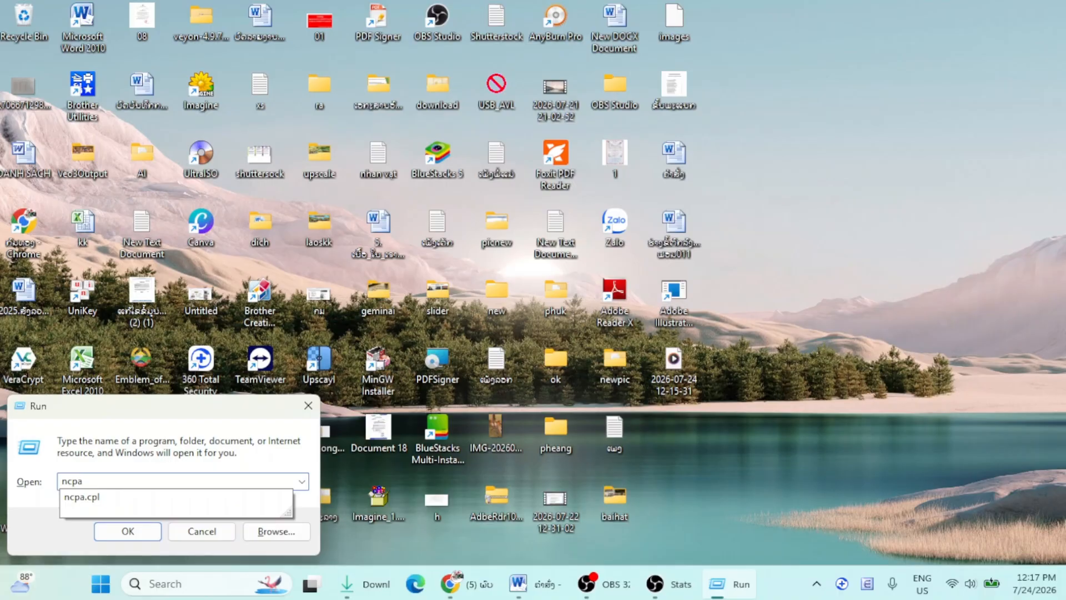
{"action": "type", "text": ".cpl"}
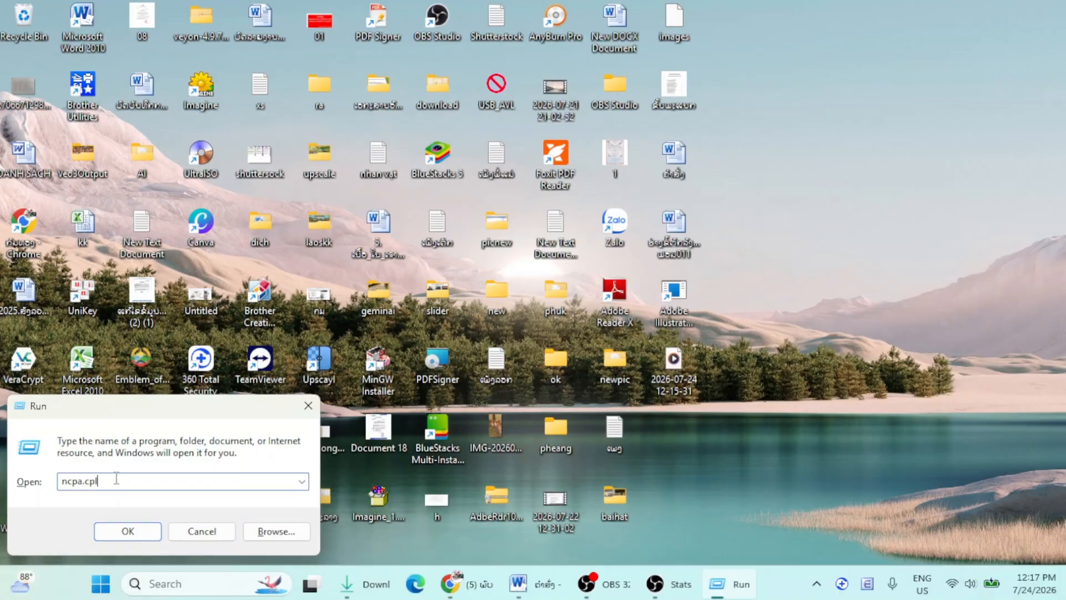
{"action": "left_click_drag", "start_coordinate": [143, 481], "coordinate": [63, 483]}
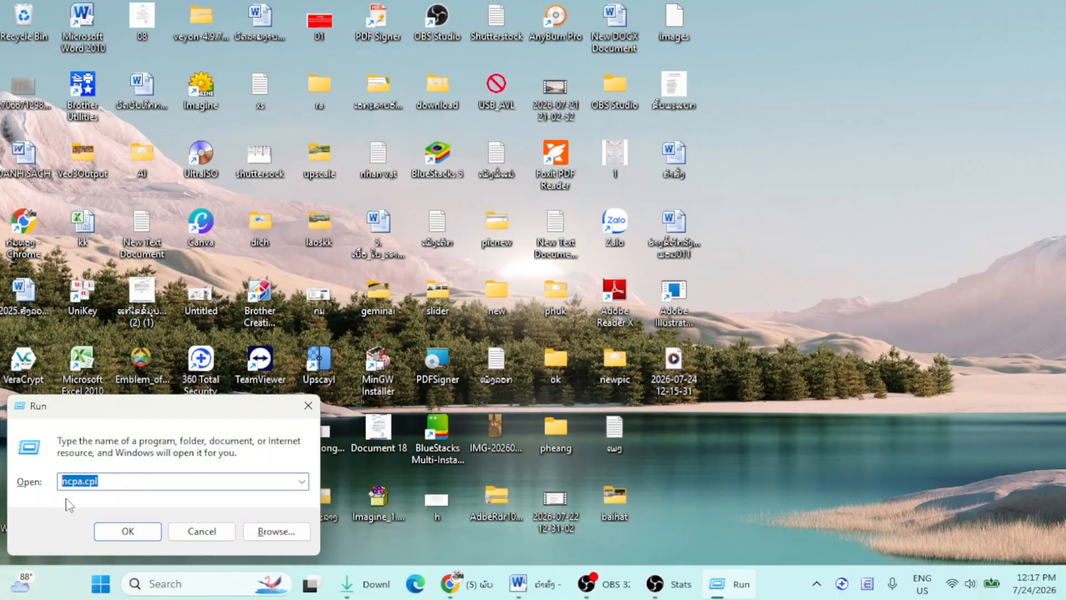
{"action": "left_click", "coordinate": [126, 534]}
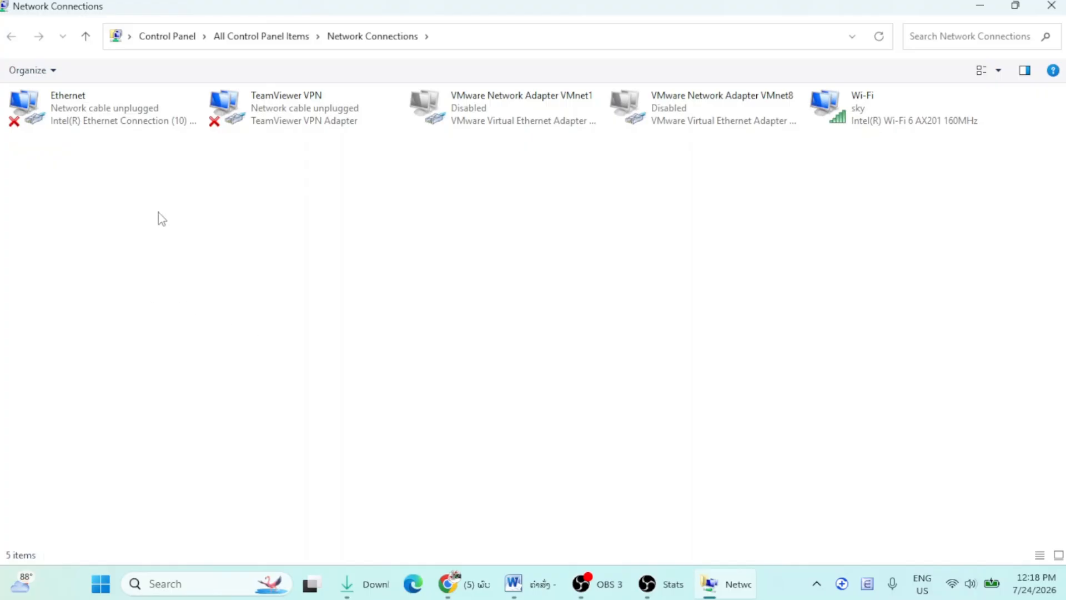
Step: Open the Ethernet adapter's properties, move the dialog clear of the adapter, and open its Internet Protocol Version 4 (TCP/IPv4) settings
{"action": "left_click", "coordinate": [107, 124]}
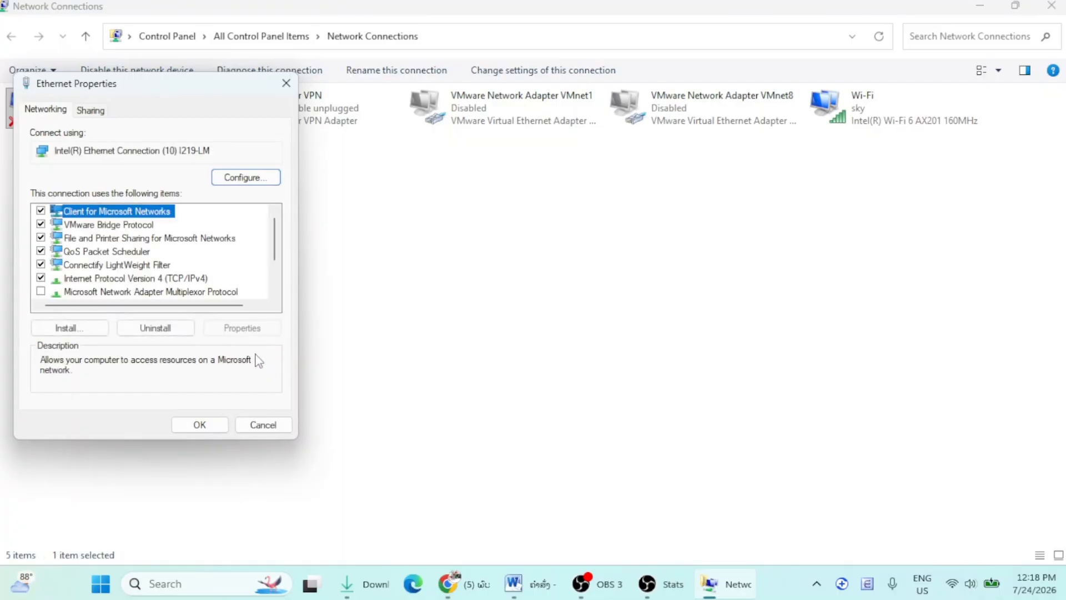
{"action": "left_click_drag", "start_coordinate": [202, 90], "coordinate": [456, 109]}
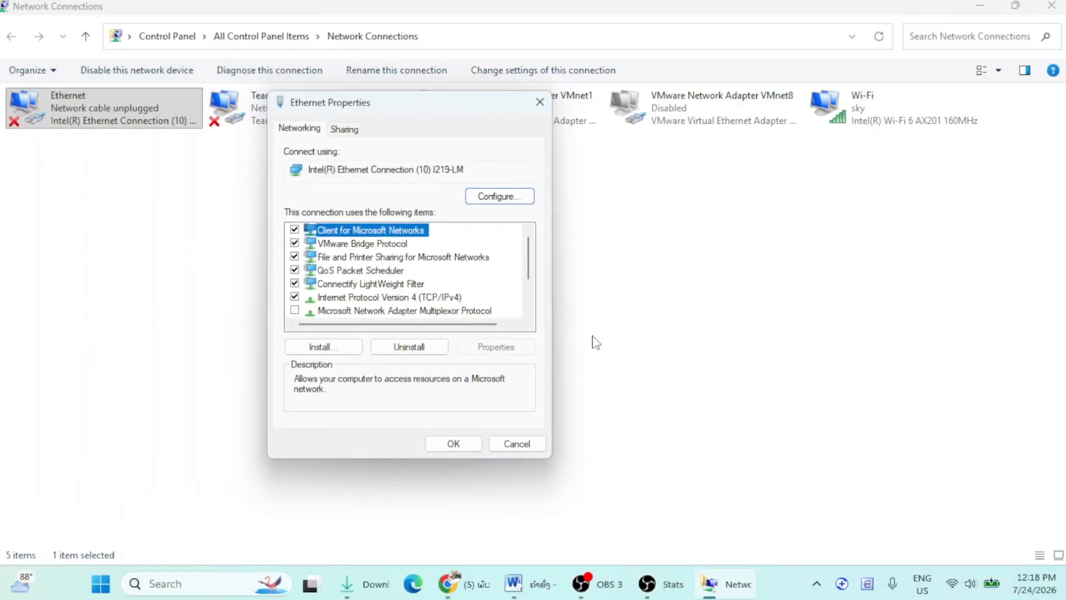
{"action": "double_click", "coordinate": [447, 299]}
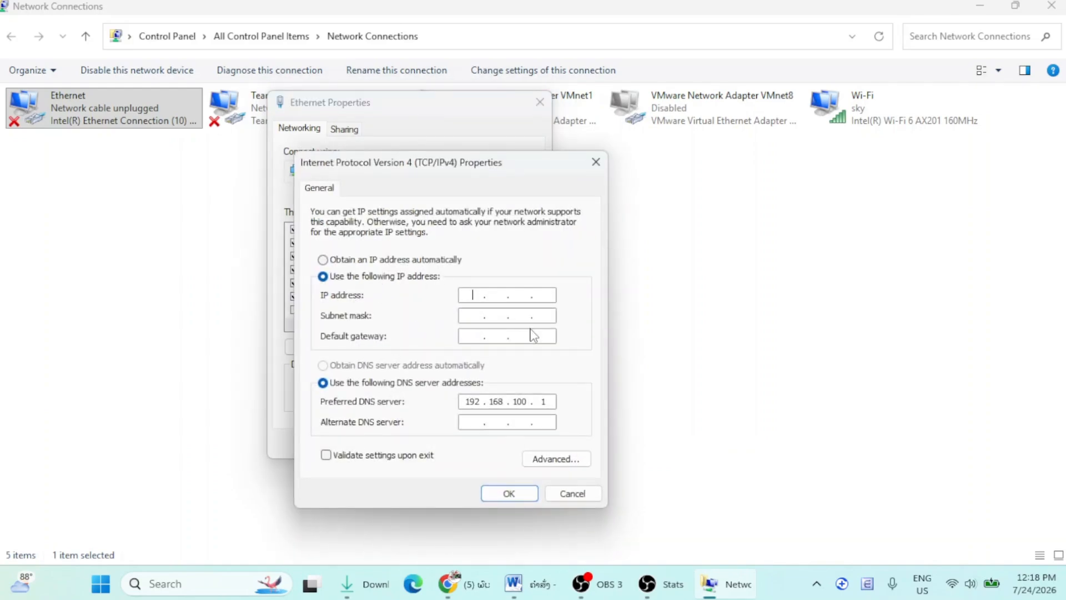
Step: Set the IP address to 192.168.100.7 with subnet mask 255.255.255.0 and accept the IPv4 settings
{"action": "left_click", "coordinate": [471, 295]}
{"action": "type", "text": "192.168.100.7"}
{"action": "left_click", "coordinate": [473, 315]}
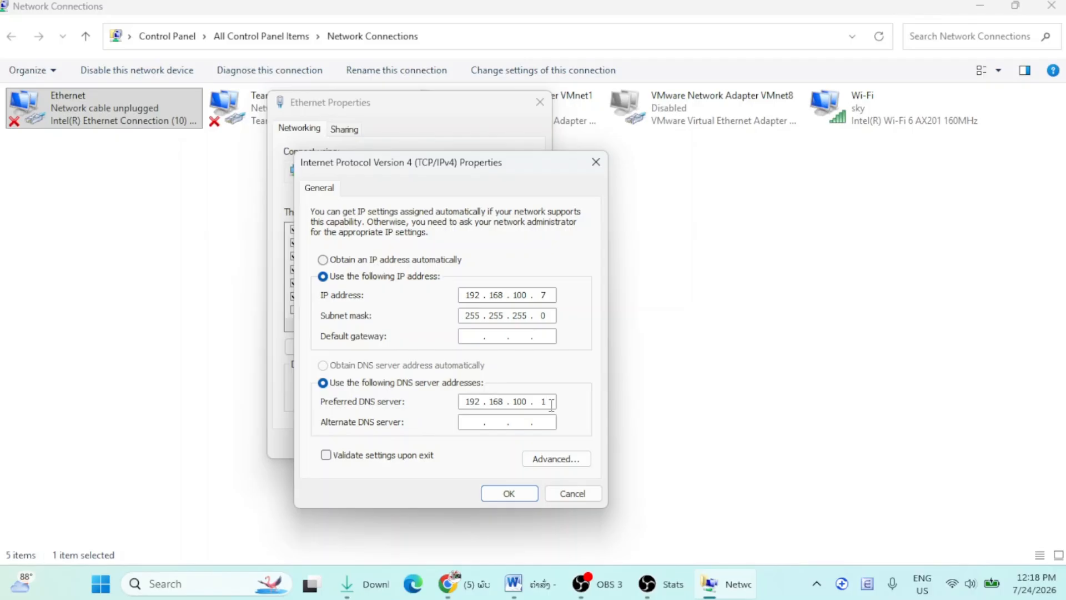
{"action": "left_click", "coordinate": [509, 493]}
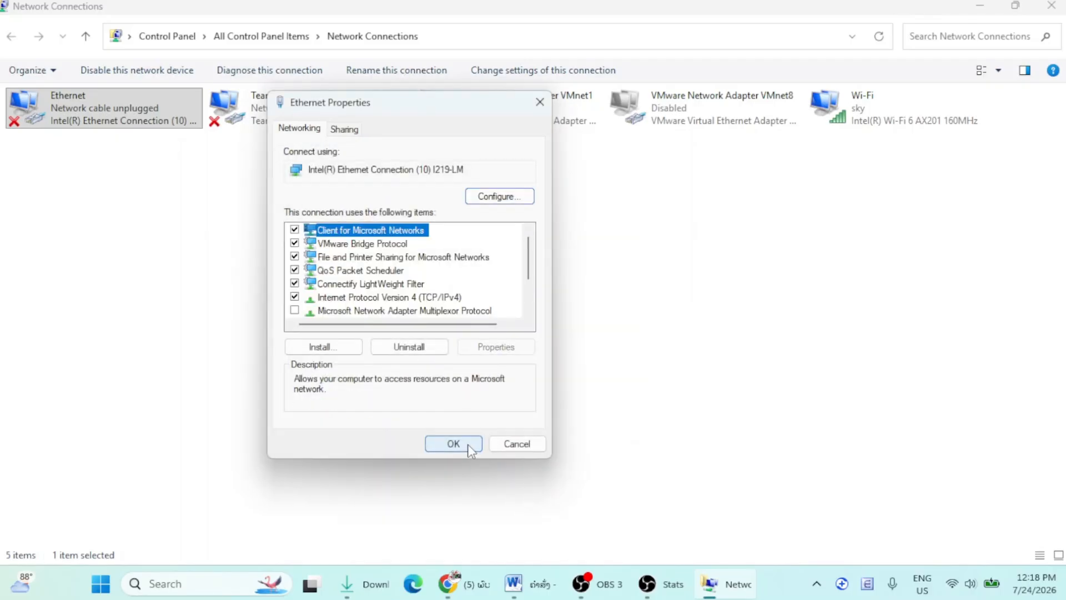
Step: Recheck the Ethernet adapter's Internet Protocol Version 4 (TCP/IPv4) settings, accept both dialogs, and deselect the adapter
{"action": "double_click", "coordinate": [428, 299]}
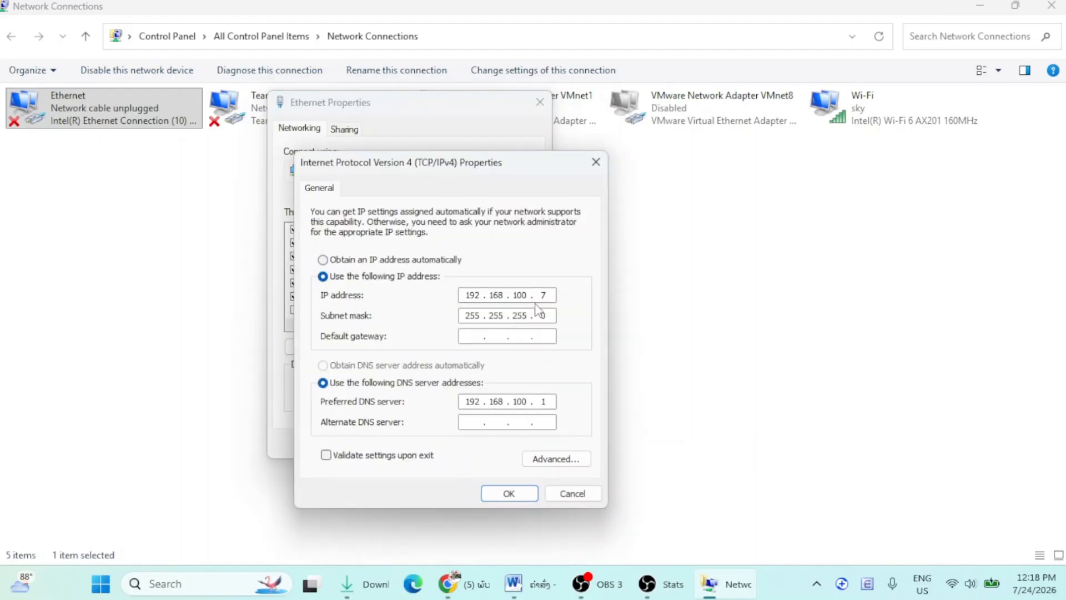
{"action": "left_click", "coordinate": [515, 494]}
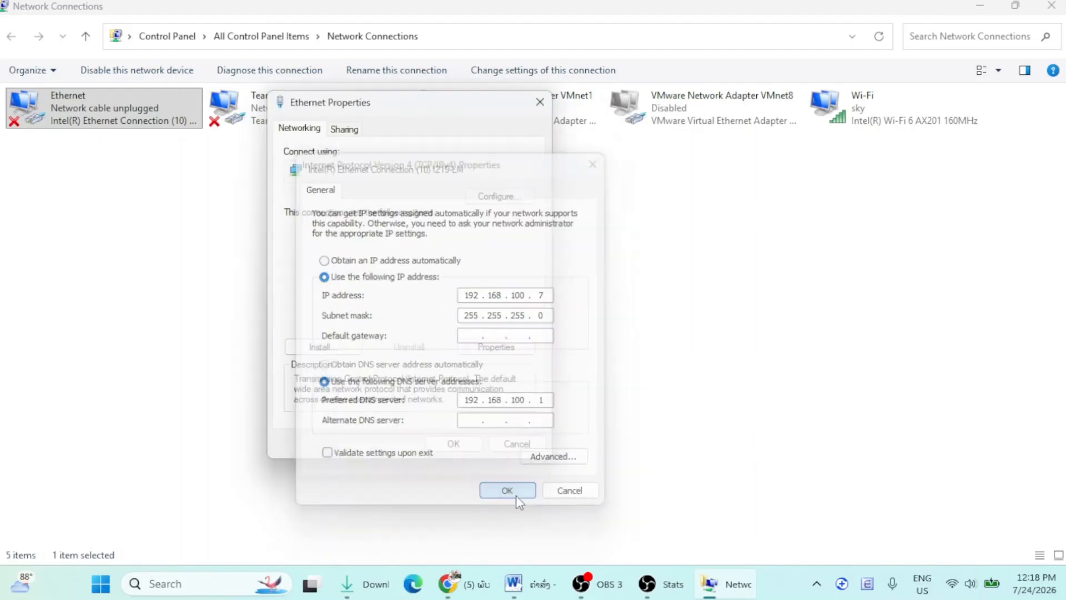
{"action": "left_click", "coordinate": [453, 443]}
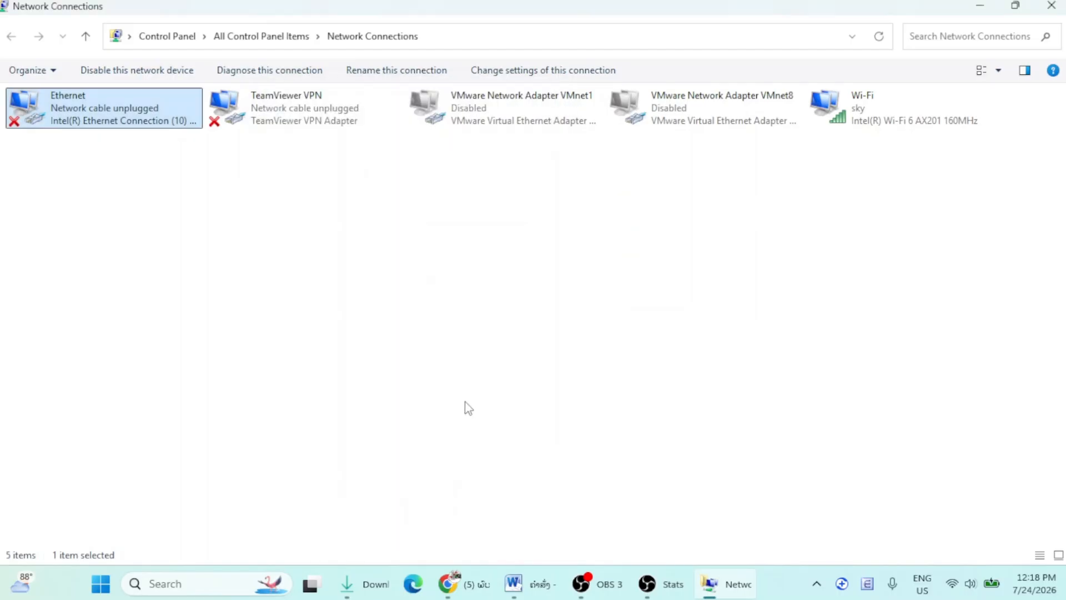
{"action": "left_click", "coordinate": [468, 389]}
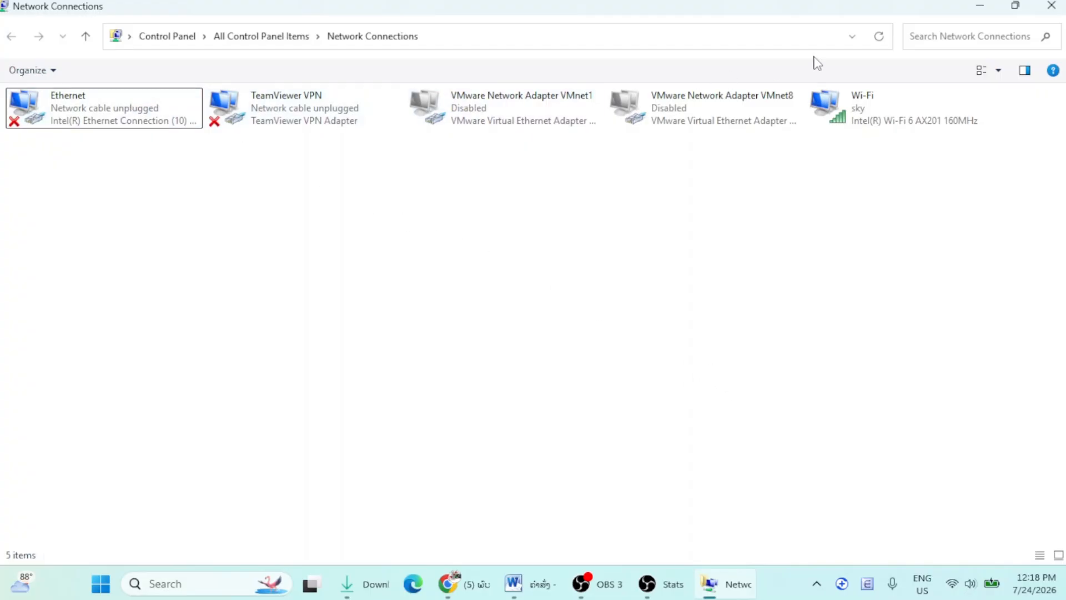
Step: View the TeamViewer VPN adapter's properties without changing anything, and close Network Connections
{"action": "left_click", "coordinate": [291, 115]}
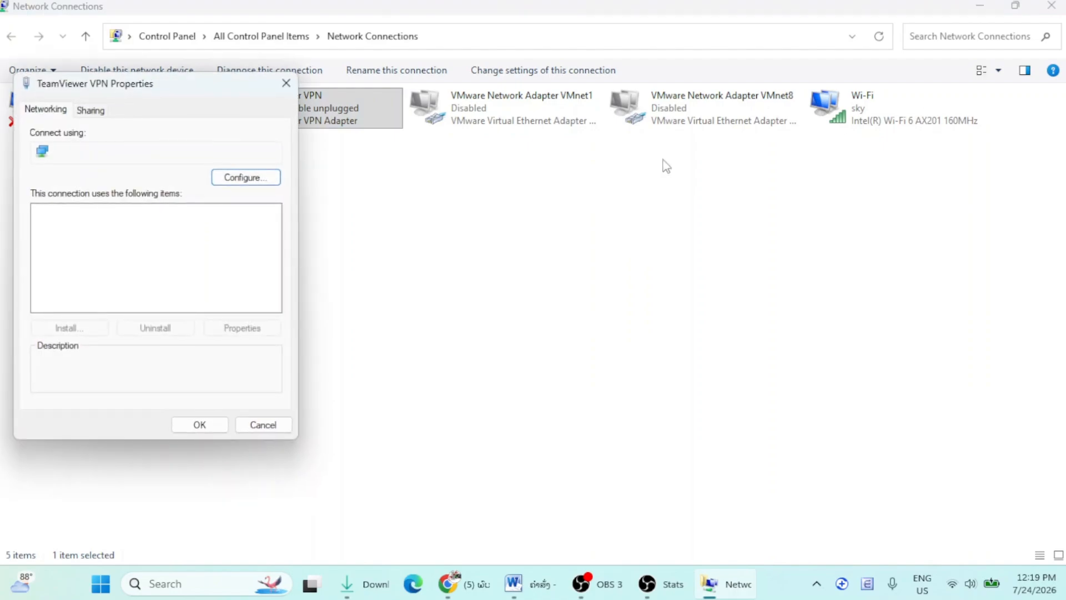
{"action": "left_click", "coordinate": [286, 85]}
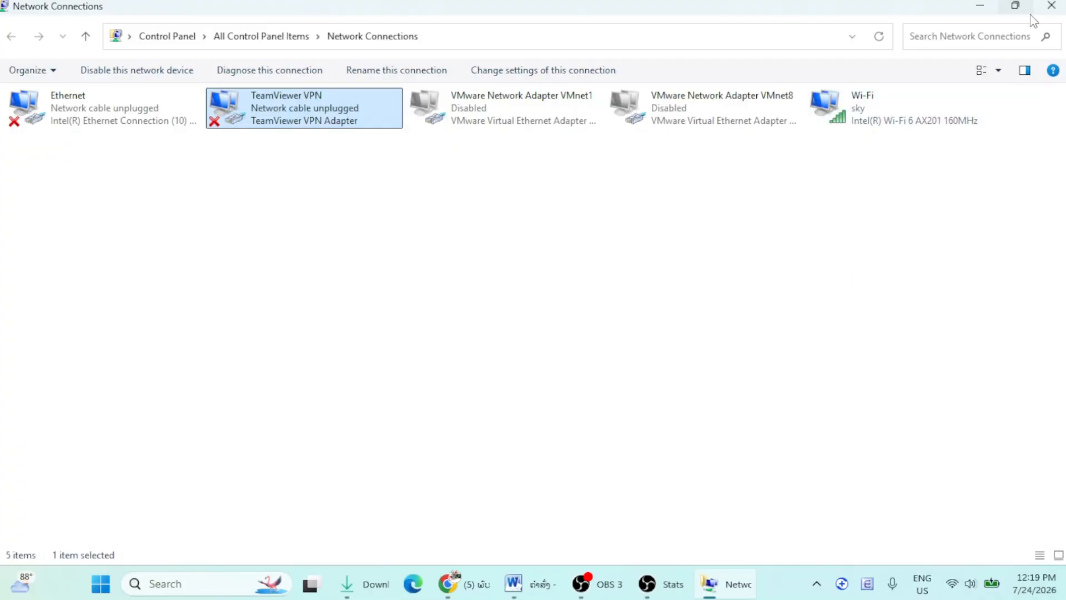
{"action": "mouse_move", "coordinate": [1031, 20]}
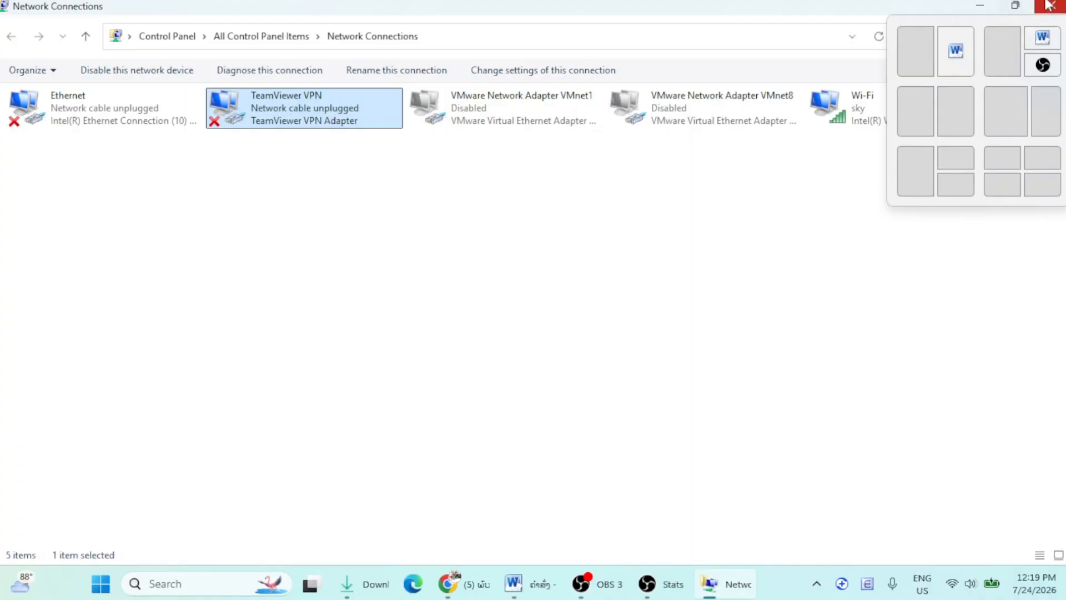
{"action": "left_click", "coordinate": [1053, 8]}
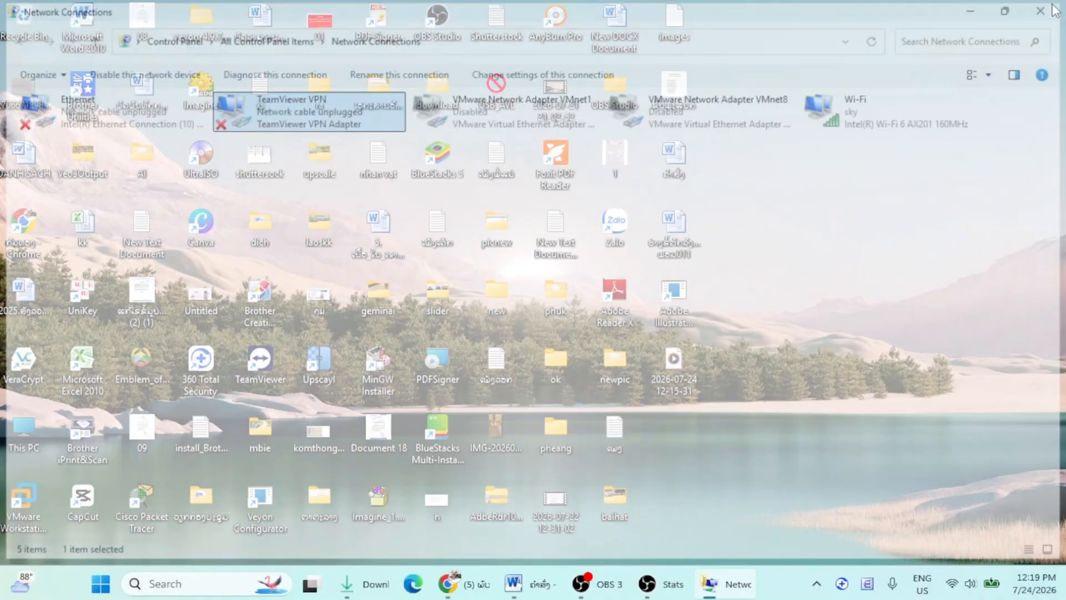
Step: Switch back to the Word document and highlight the ncpa.cpl command in the Network Connections entry
{"action": "left_click", "coordinate": [564, 588]}
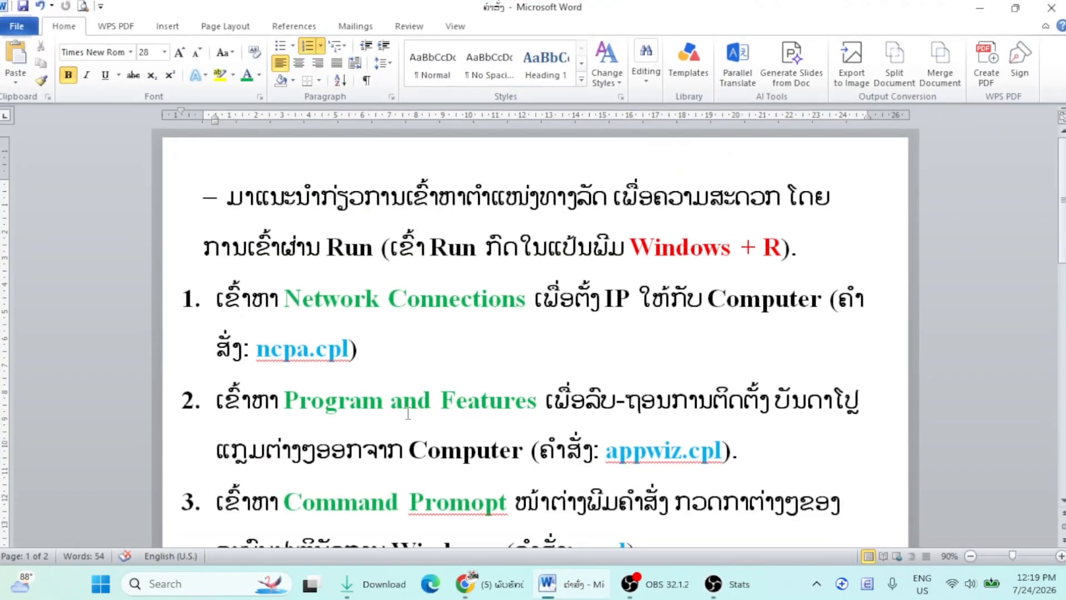
{"action": "left_click", "coordinate": [386, 352]}
{"action": "left_click_drag", "start_coordinate": [386, 352], "coordinate": [299, 351]}
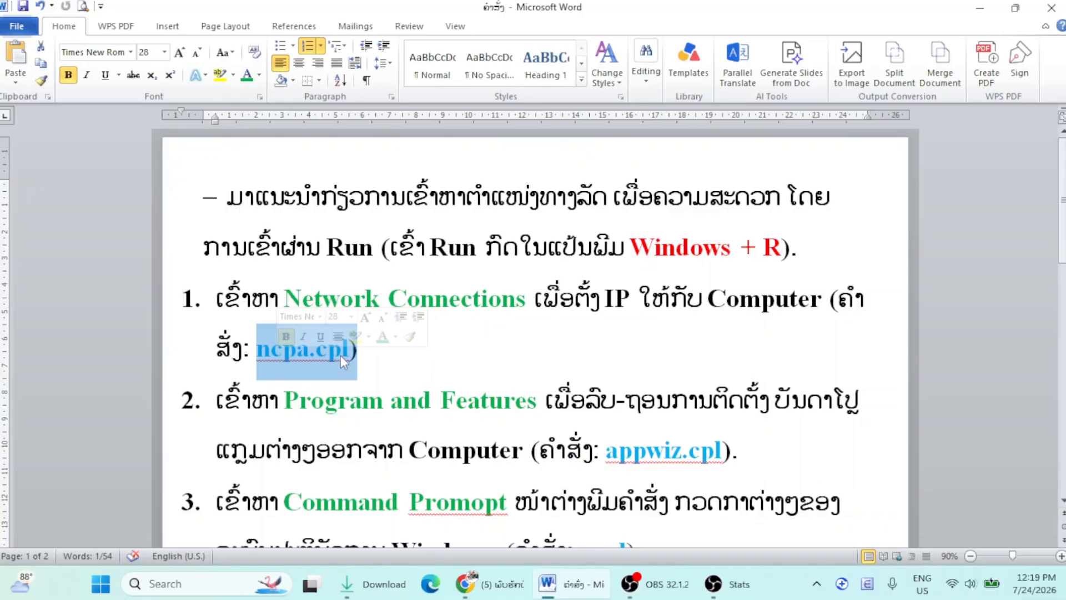
{"action": "left_click", "coordinate": [429, 351]}
Step: Review the second entry by highlighting the Program and Features title and its appwiz.cpl command
{"action": "scroll", "coordinate": [453, 349], "scroll_direction": "down", "scroll_amount": 3}
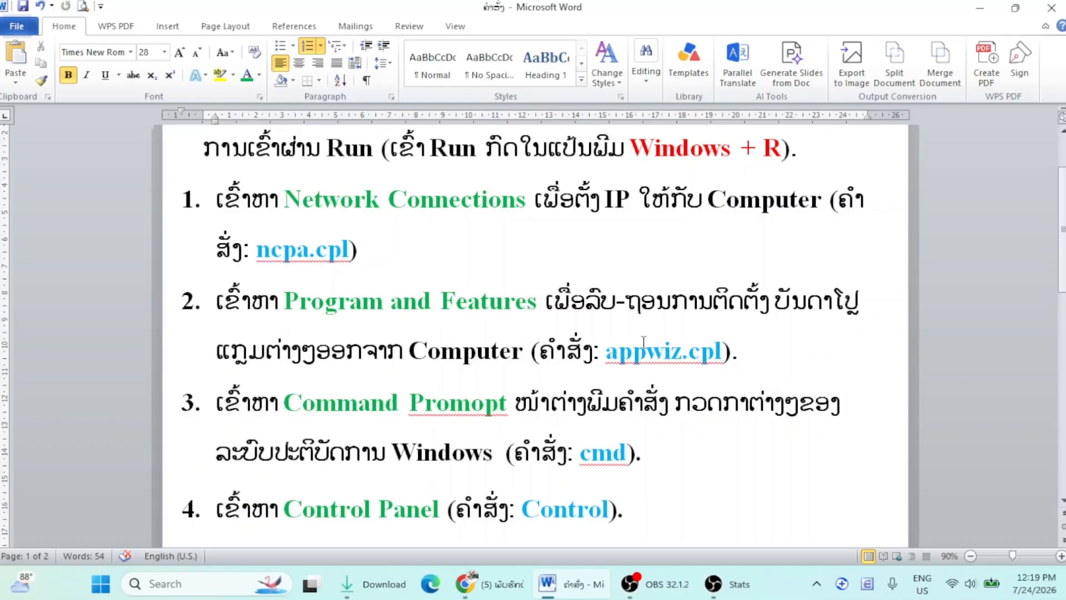
{"action": "left_click_drag", "start_coordinate": [288, 305], "coordinate": [544, 306]}
{"action": "left_click", "coordinate": [728, 300]}
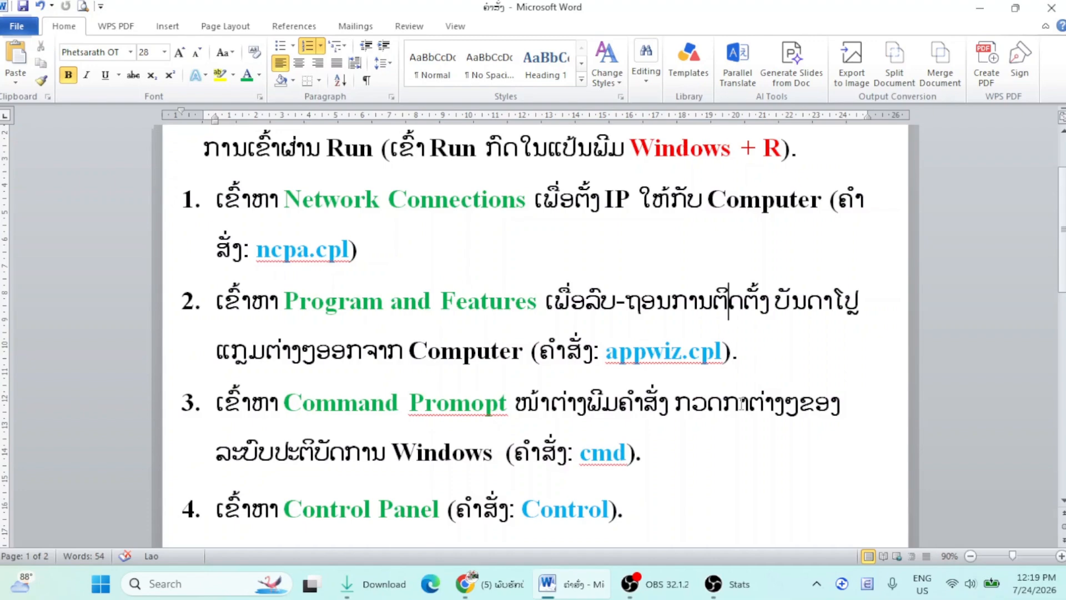
{"action": "left_click_drag", "start_coordinate": [723, 355], "coordinate": [688, 368]}
{"action": "left_click", "coordinate": [689, 369]}
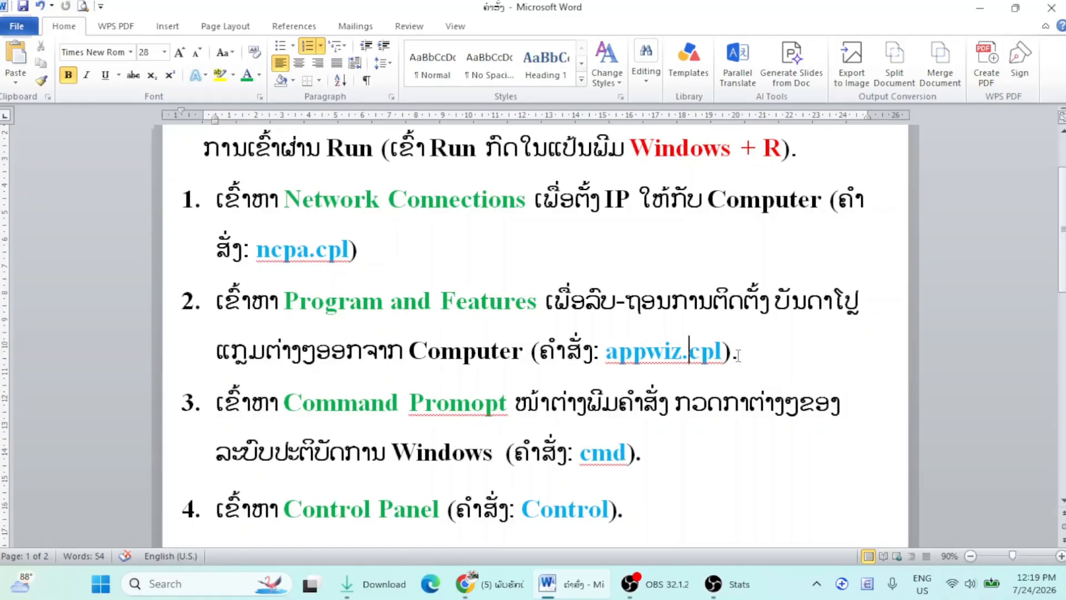
Step: Launch appwiz.cpl from the Windows Run dialog to open Programs and Features
{"action": "key", "text": "super+r"}
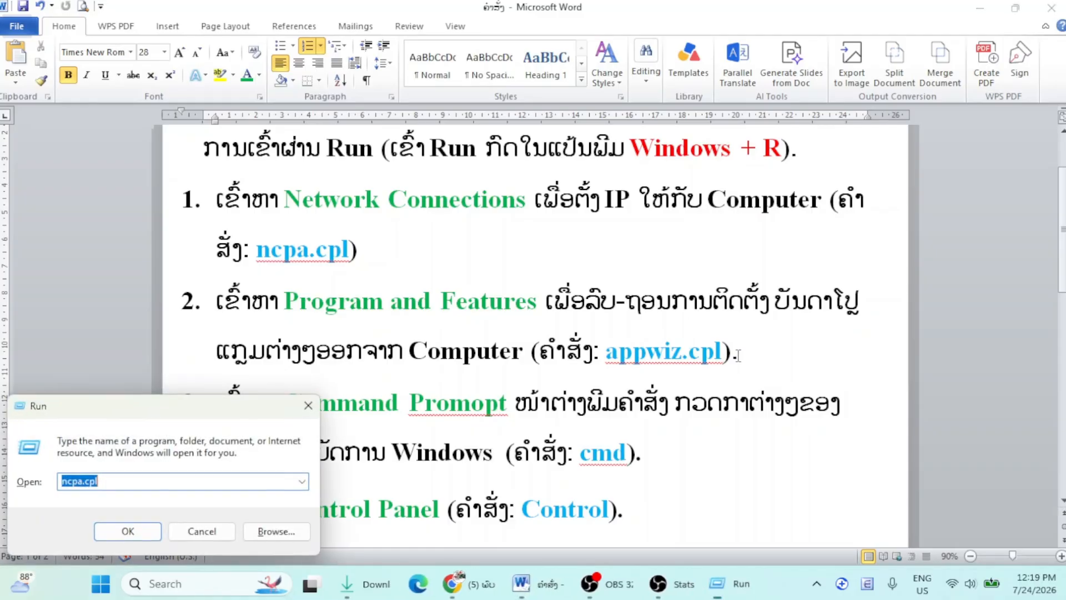
{"action": "key", "text": "BackSpace"}
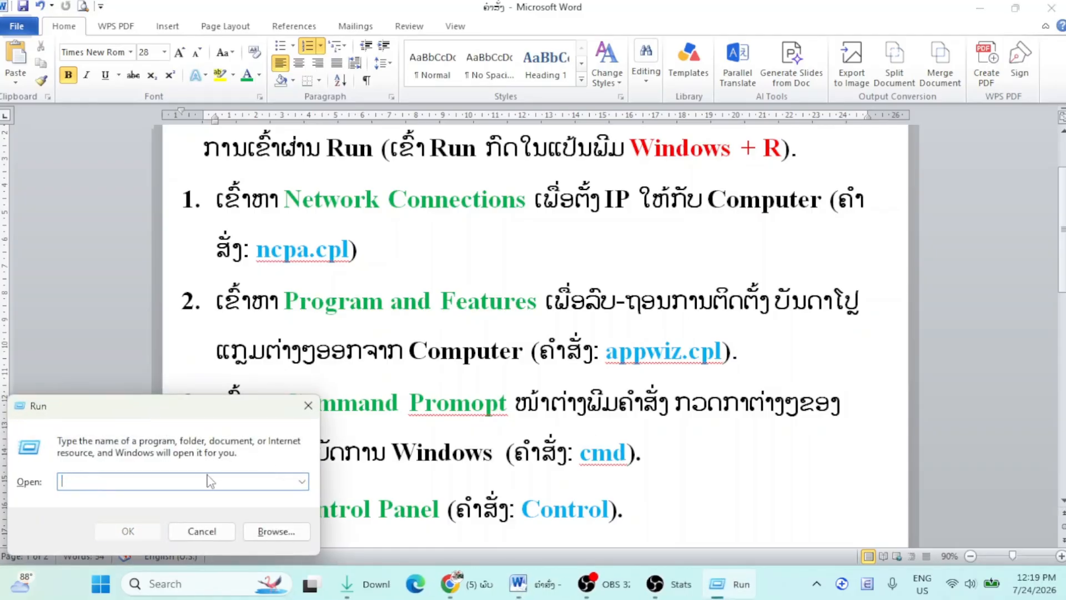
{"action": "type", "text": "a"}
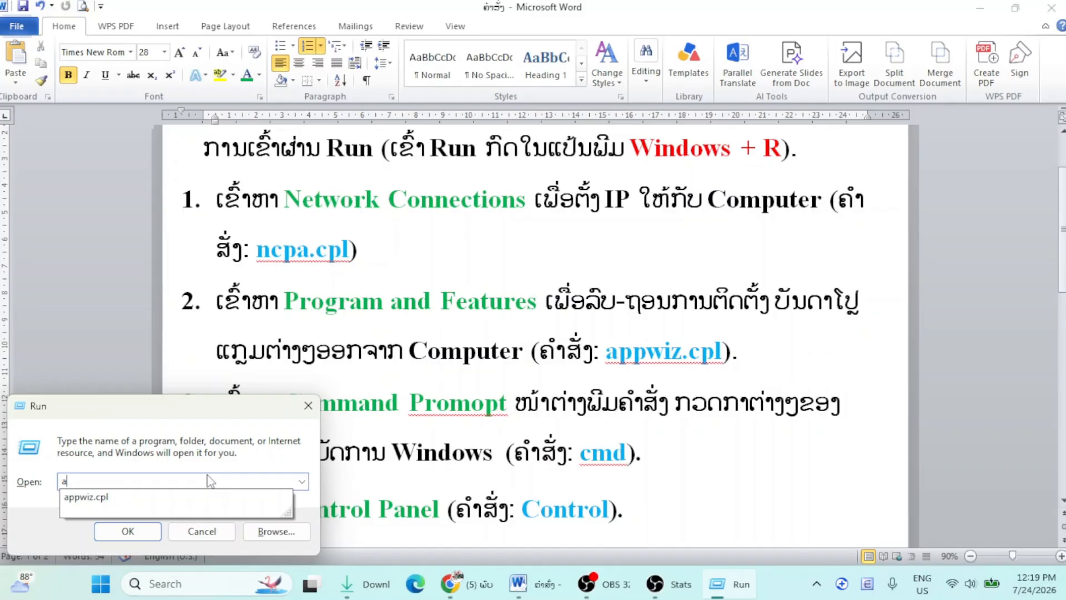
{"action": "key", "text": "Down"}
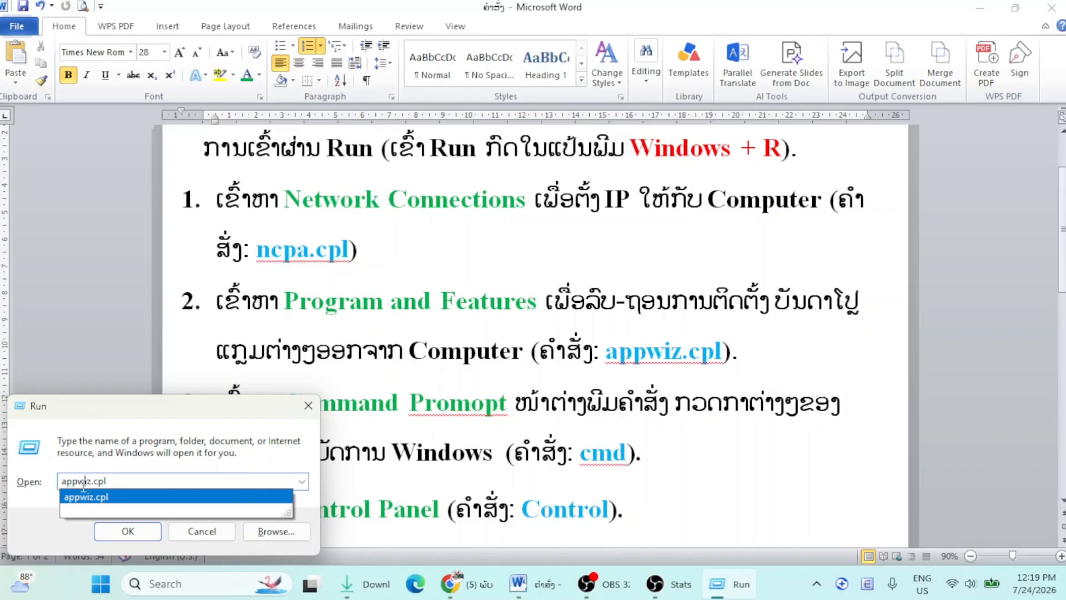
{"action": "key", "text": "Return"}
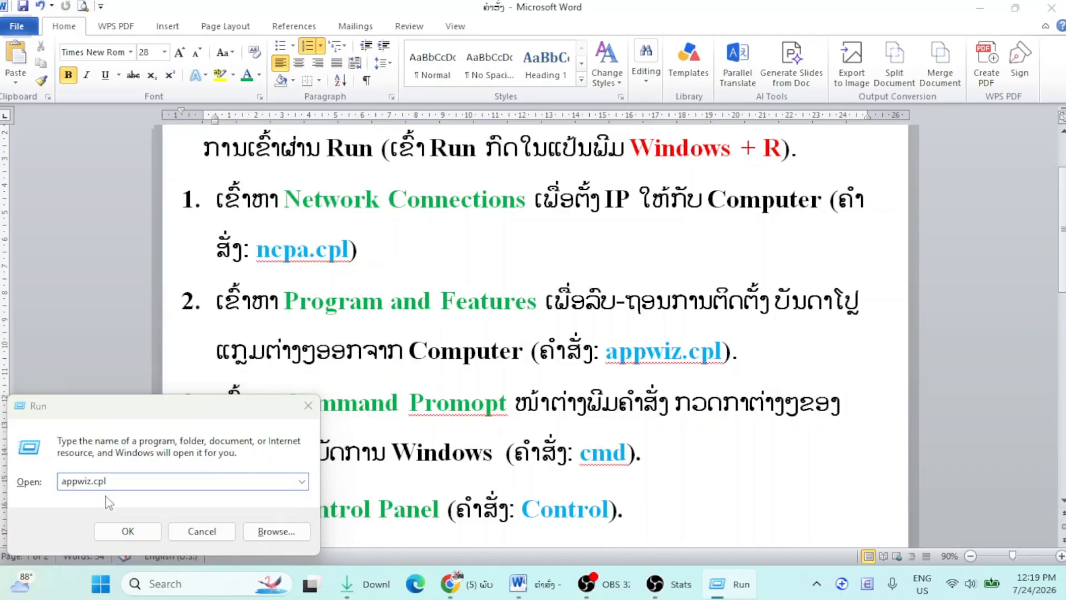
{"action": "left_click", "coordinate": [125, 480]}
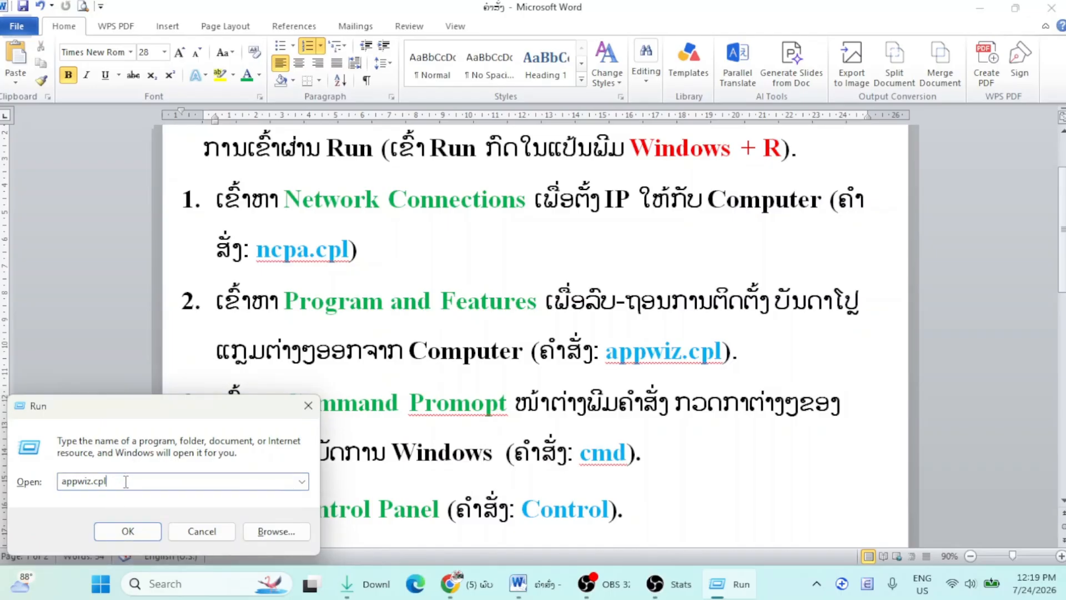
{"action": "left_click_drag", "start_coordinate": [126, 482], "coordinate": [46, 481]}
{"action": "left_click", "coordinate": [121, 482]}
{"action": "left_click", "coordinate": [136, 531]}
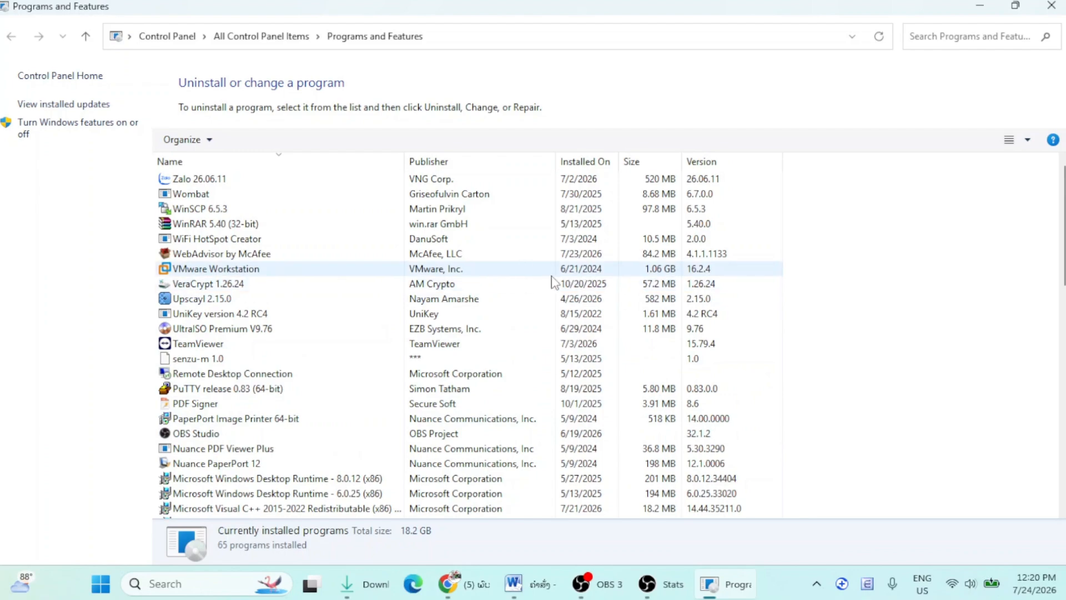
Step: Look through the whole list of installed programs in Programs and Features
{"action": "scroll", "coordinate": [554, 282], "scroll_direction": "down", "scroll_amount": 7}
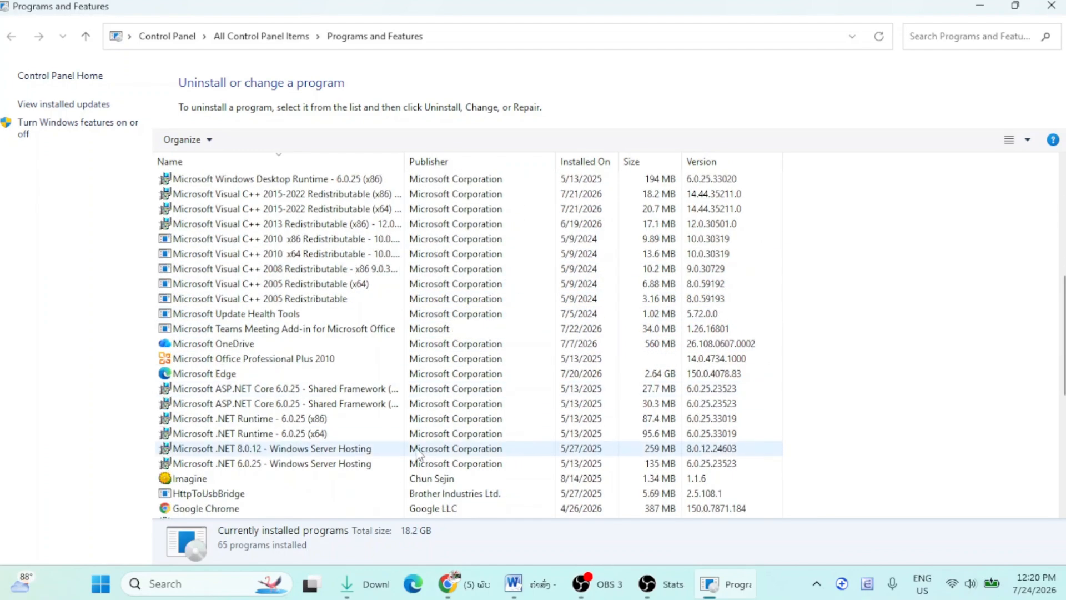
{"action": "scroll", "coordinate": [417, 452], "scroll_direction": "down", "scroll_amount": 4}
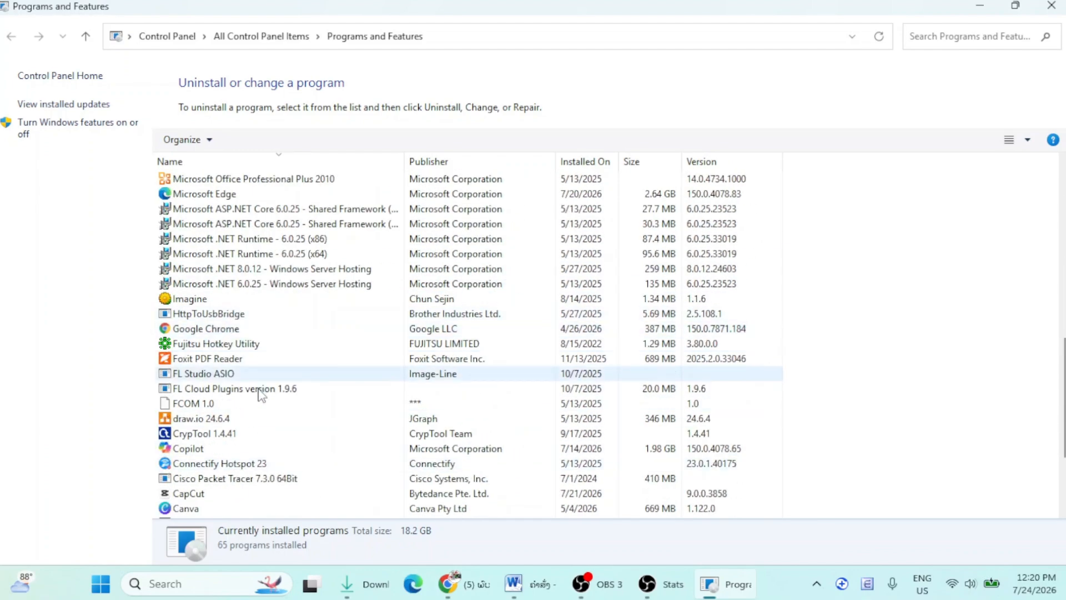
{"action": "scroll", "coordinate": [262, 445], "scroll_direction": "down", "scroll_amount": 3}
{"action": "scroll", "coordinate": [262, 473], "scroll_direction": "up", "scroll_amount": 8}
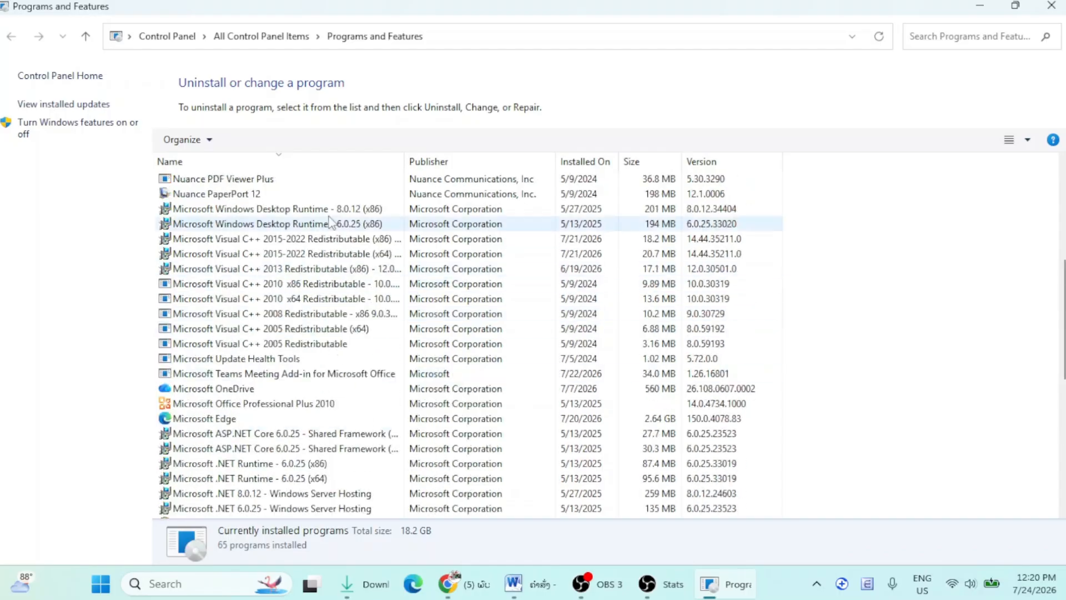
{"action": "scroll", "coordinate": [339, 225], "scroll_direction": "up", "scroll_amount": 6}
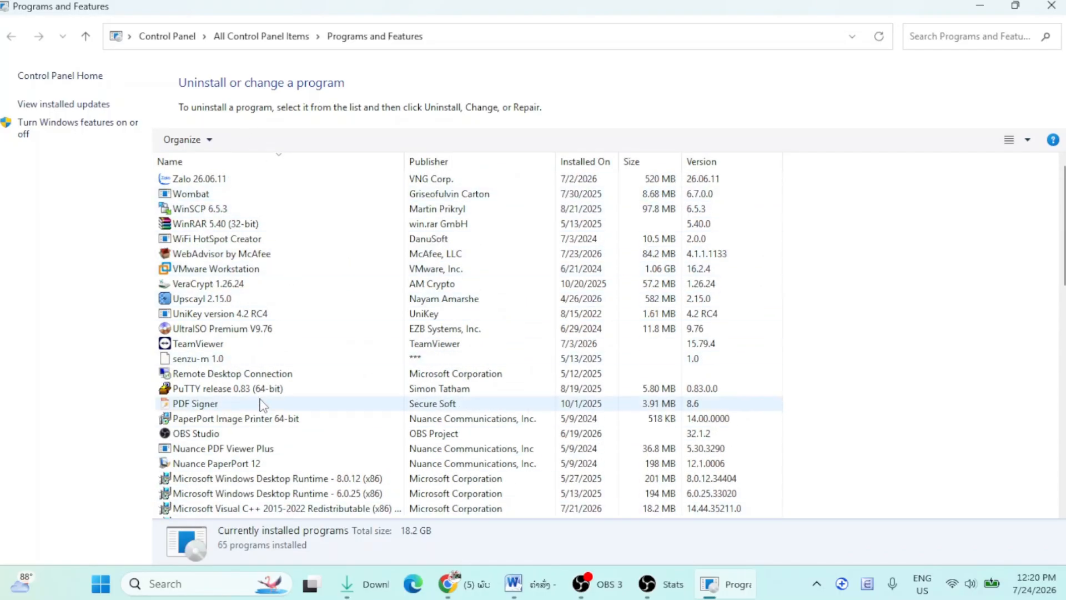
{"action": "scroll", "coordinate": [261, 413], "scroll_direction": "down", "scroll_amount": 7}
{"action": "scroll", "coordinate": [258, 428], "scroll_direction": "up", "scroll_amount": 2}
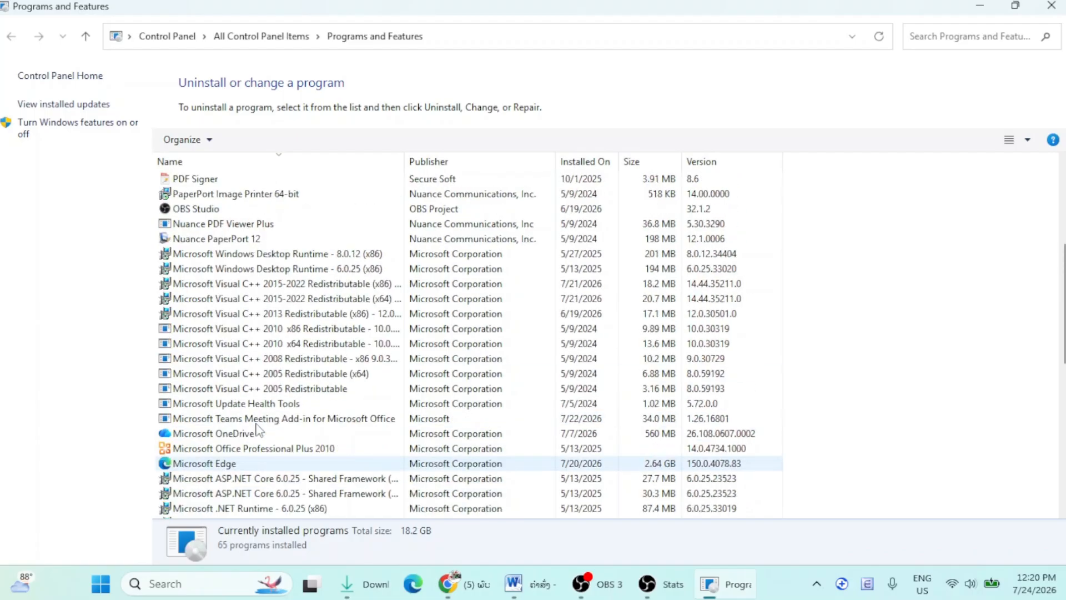
{"action": "scroll", "coordinate": [259, 431], "scroll_direction": "up", "scroll_amount": 1}
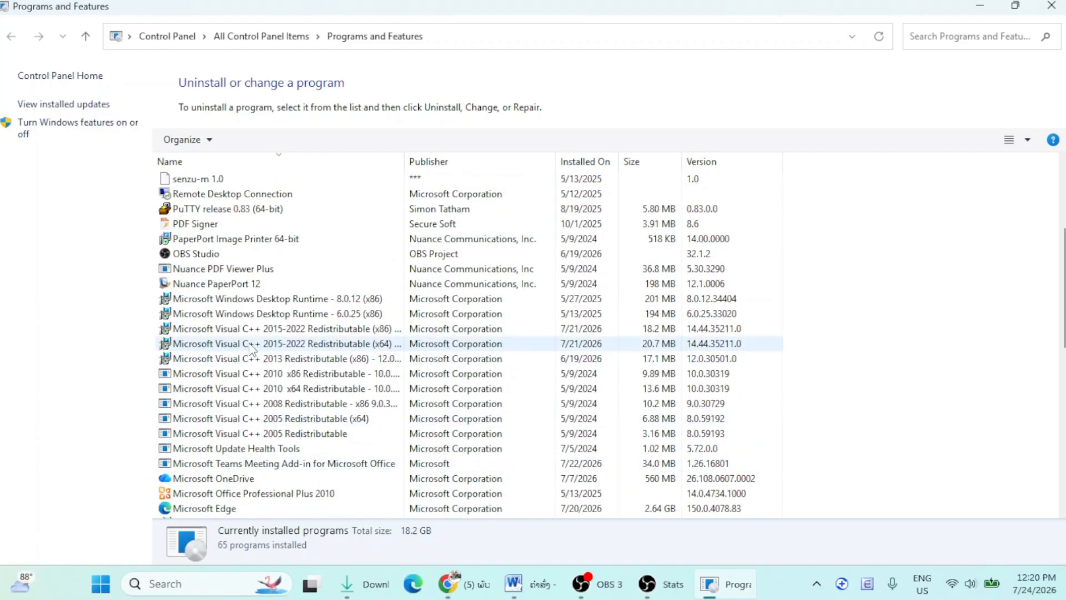
{"action": "scroll", "coordinate": [251, 350], "scroll_direction": "down", "scroll_amount": 4}
Step: Select Foxit PDF Reader and VeraCrypt 1.26.24 in turn to view their uninstall options, and look through the rest of the list
{"action": "left_click", "coordinate": [250, 493]}
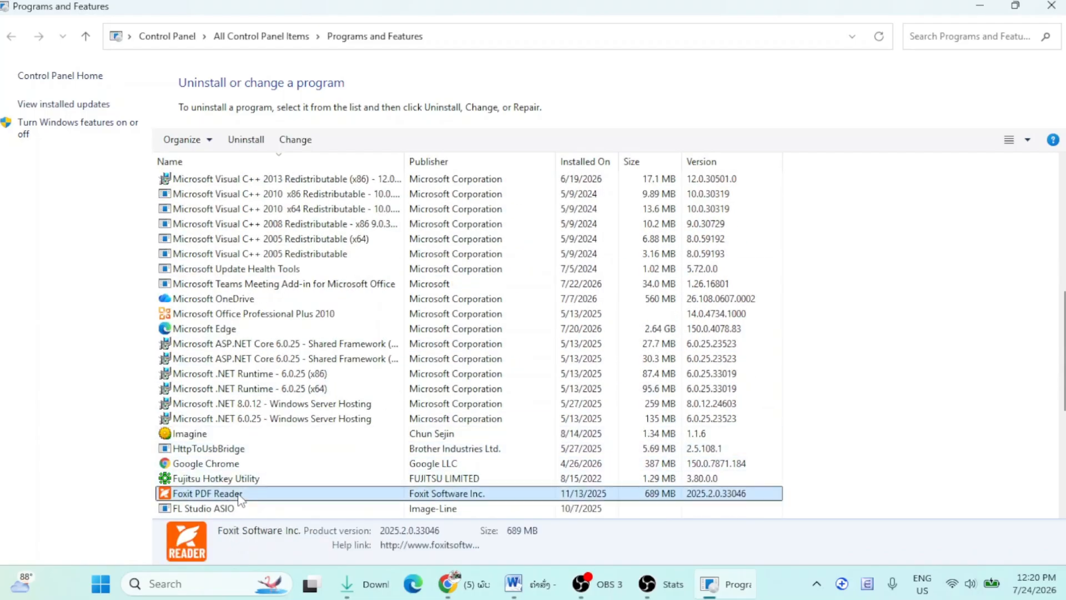
{"action": "scroll", "coordinate": [222, 333], "scroll_direction": "up", "scroll_amount": 7}
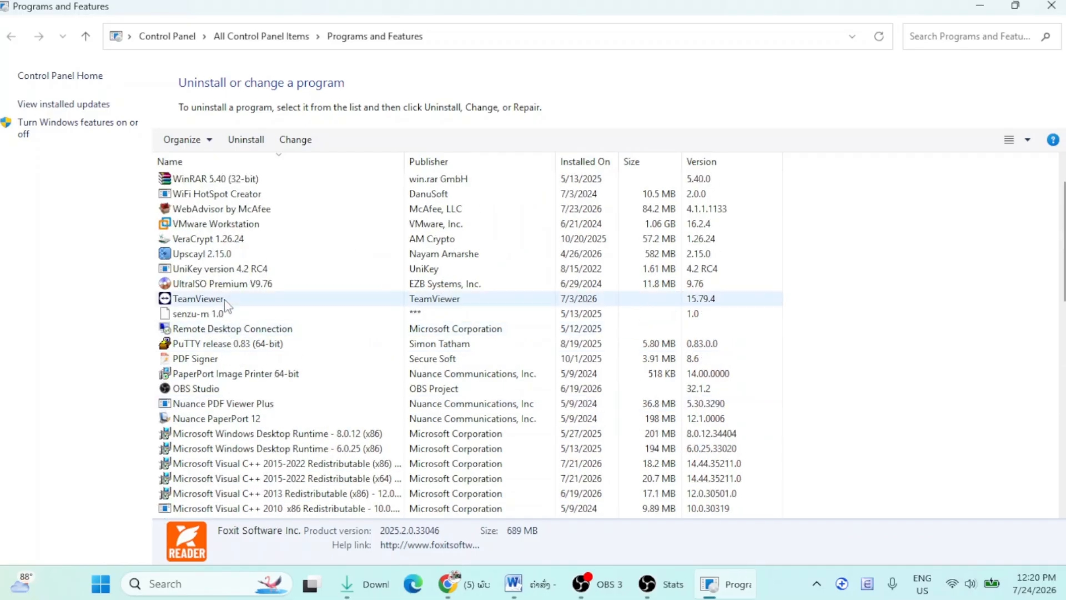
{"action": "left_click", "coordinate": [216, 240]}
{"action": "scroll", "coordinate": [253, 389], "scroll_direction": "up", "scroll_amount": 1}
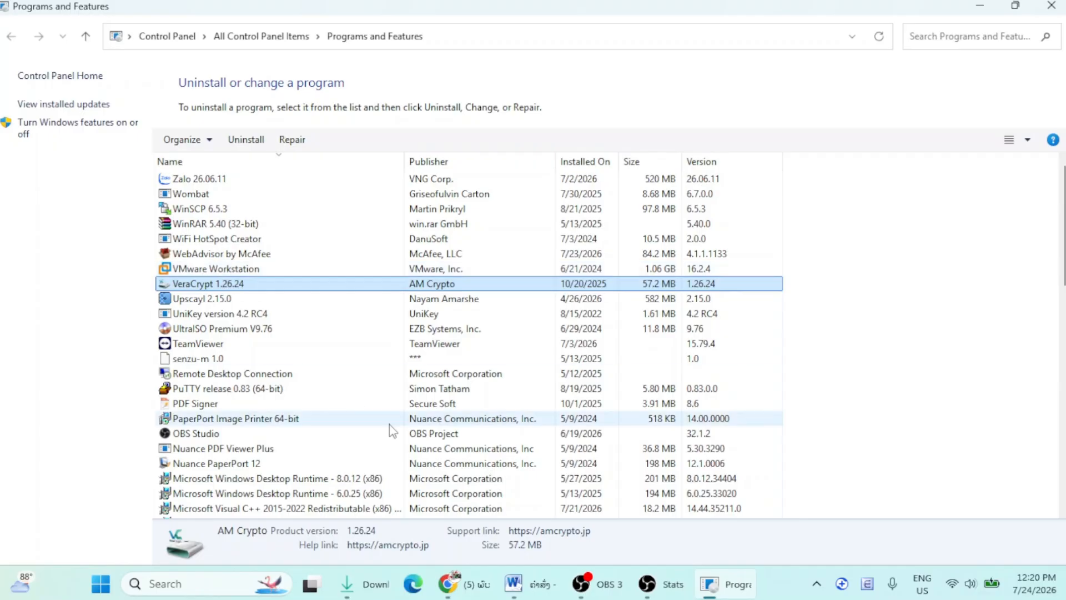
{"action": "scroll", "coordinate": [382, 430], "scroll_direction": "down", "scroll_amount": 2}
{"action": "scroll", "coordinate": [382, 430], "scroll_direction": "down", "scroll_amount": 9}
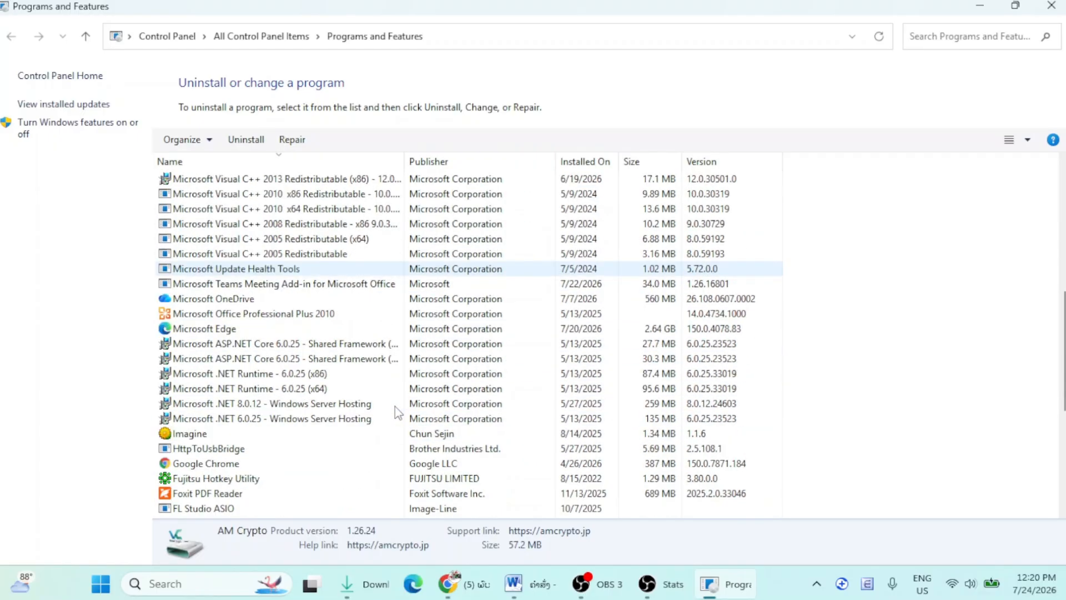
{"action": "scroll", "coordinate": [472, 383], "scroll_direction": "down", "scroll_amount": 3}
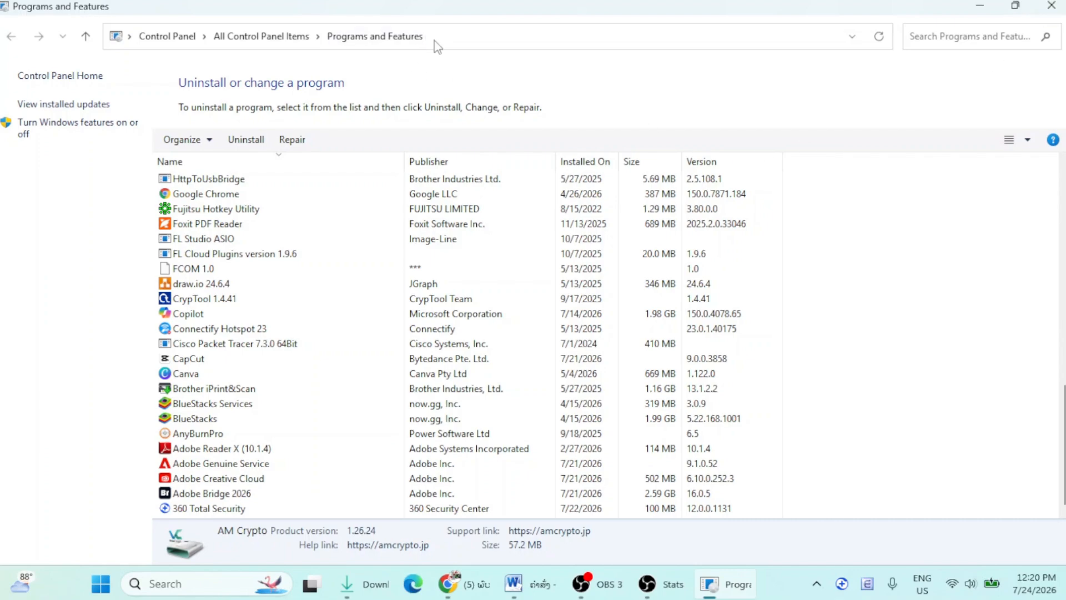
Step: Close Programs and Features and highlight the Command Promopt title in the document's third entry
{"action": "left_click", "coordinate": [1051, 5]}
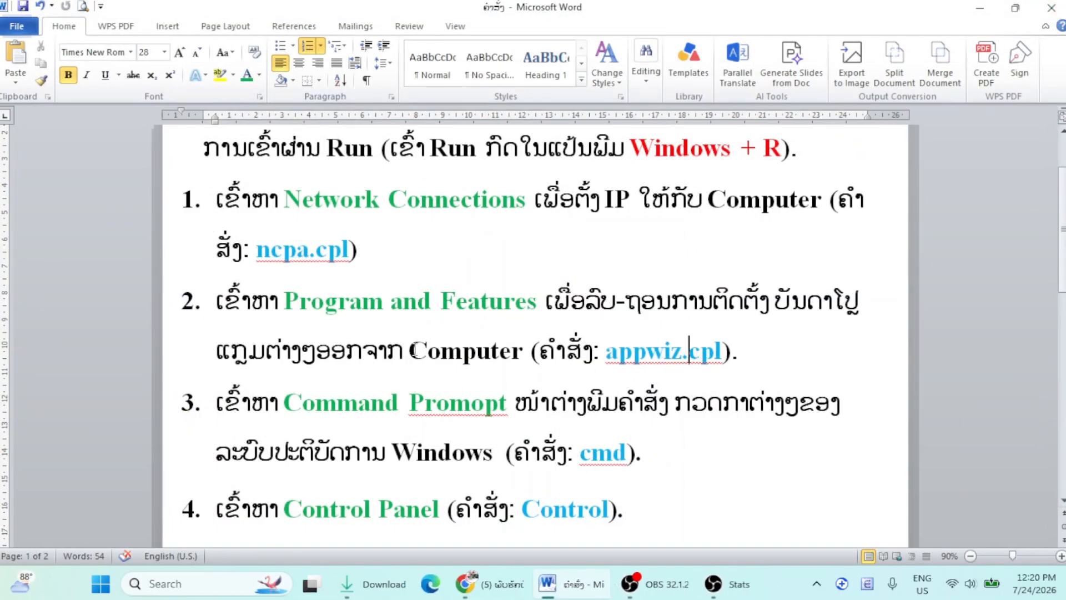
{"action": "scroll", "coordinate": [399, 351], "scroll_direction": "down", "scroll_amount": 1}
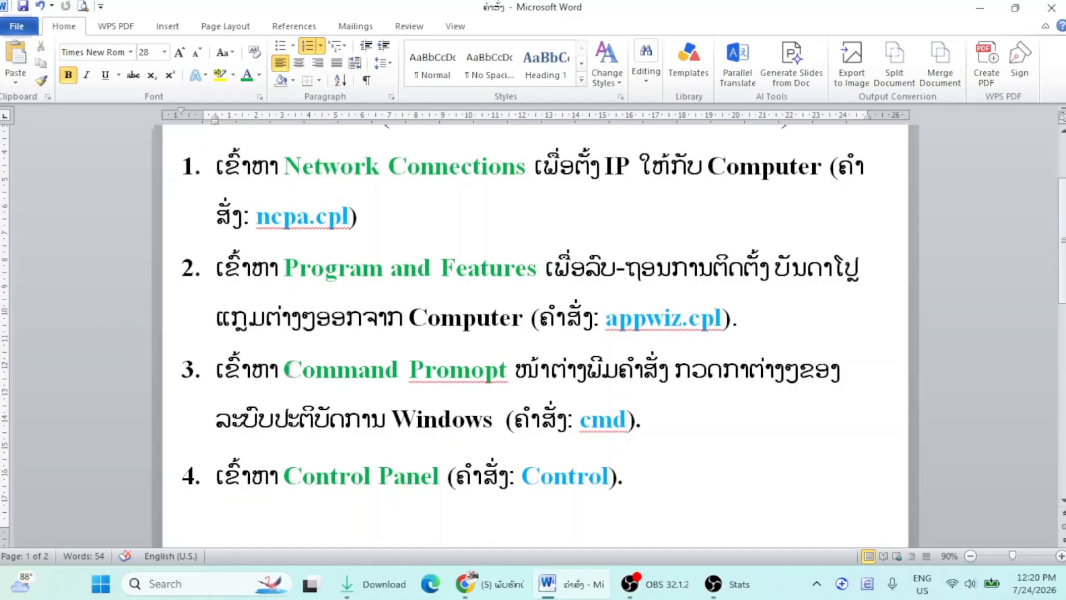
{"action": "left_click_drag", "start_coordinate": [285, 369], "coordinate": [434, 369]}
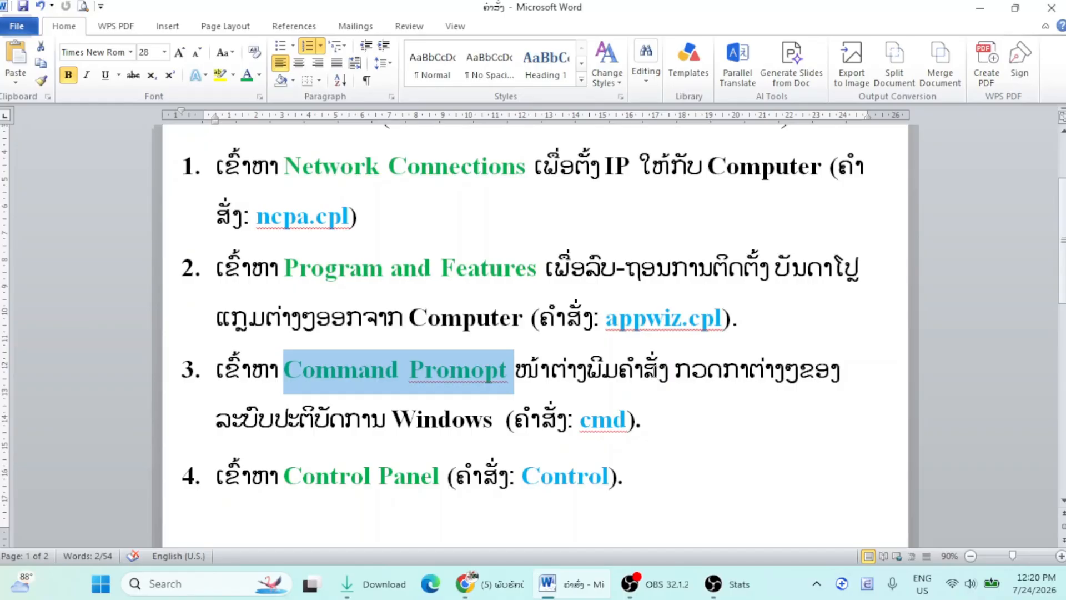
{"action": "left_click", "coordinate": [509, 369]}
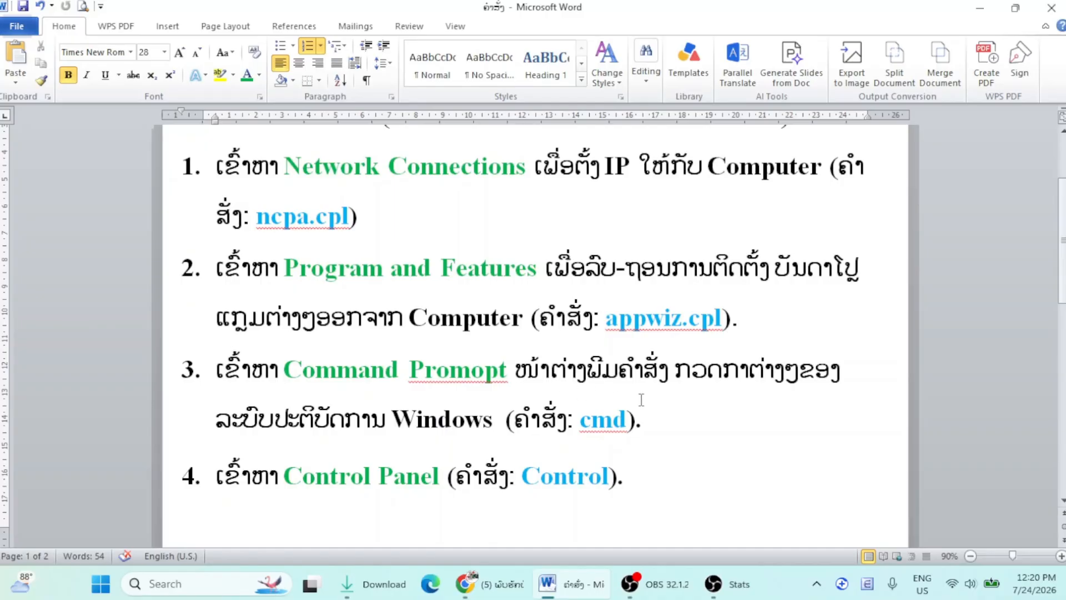
Step: Highlight the cmd command in the document's third entry and clear the selection
{"action": "left_click", "coordinate": [662, 406]}
{"action": "left_click", "coordinate": [707, 370]}
{"action": "left_click_drag", "start_coordinate": [628, 425], "coordinate": [573, 424]}
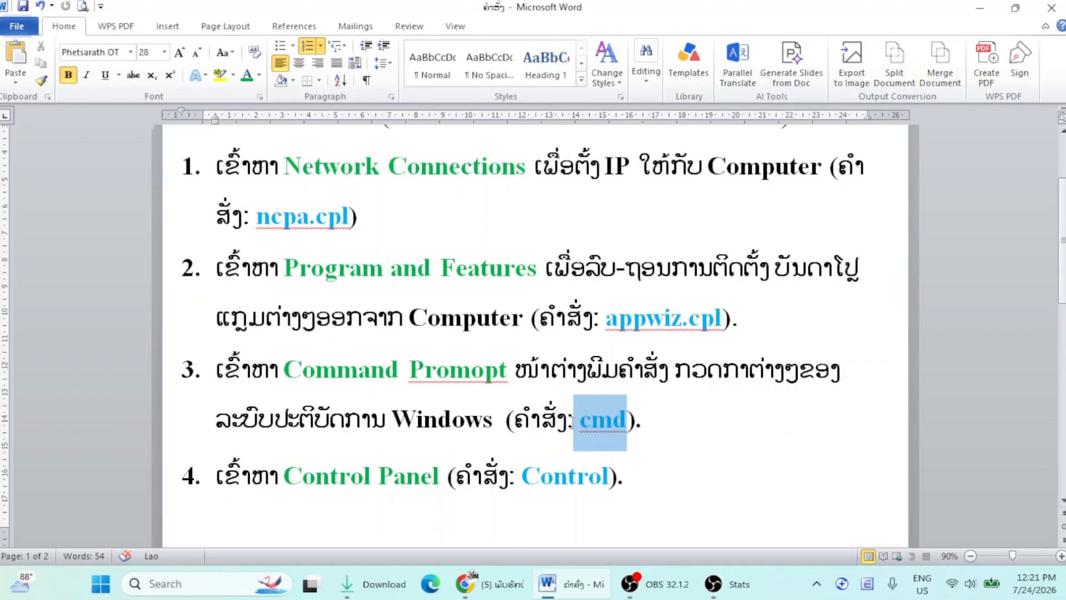
{"action": "left_click", "coordinate": [826, 381]}
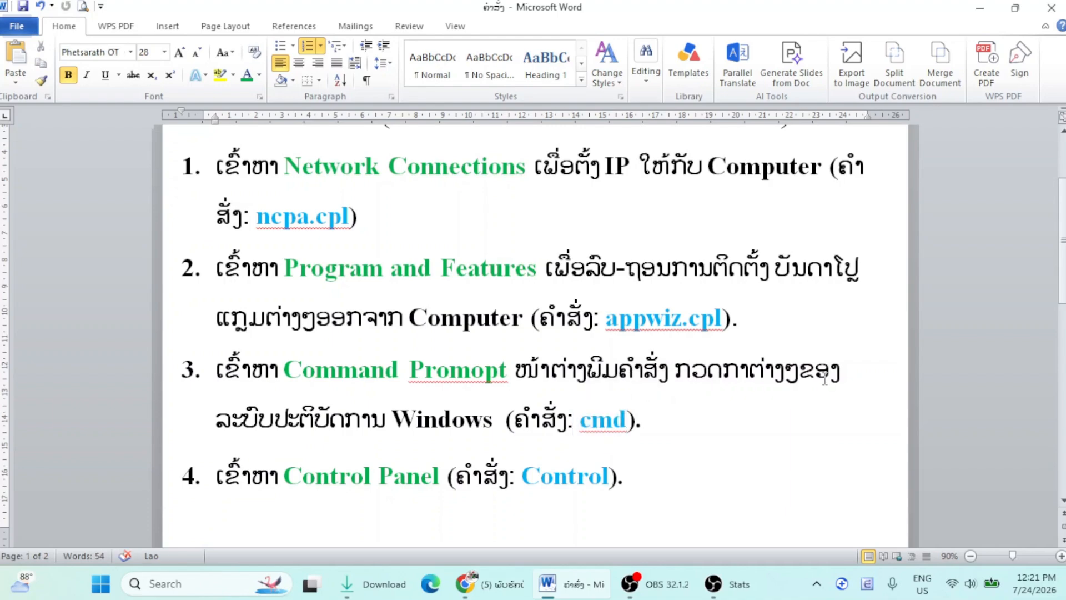
Step: Launch cmd from the Windows Run dialog and reposition the Command Prompt window over the document
{"action": "key", "text": "super+r"}
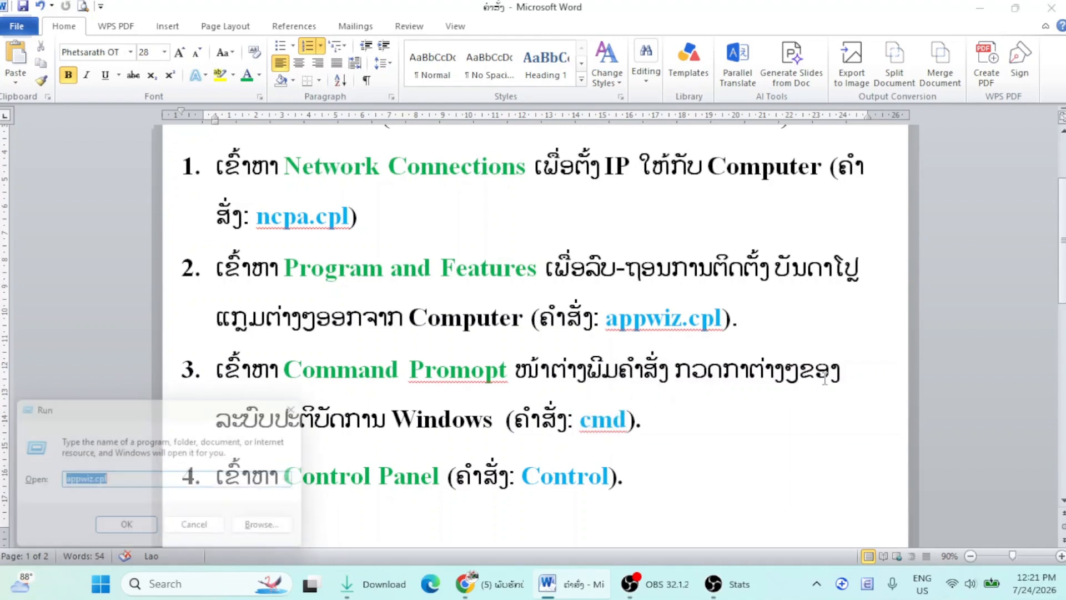
{"action": "type", "text": "cmd"}
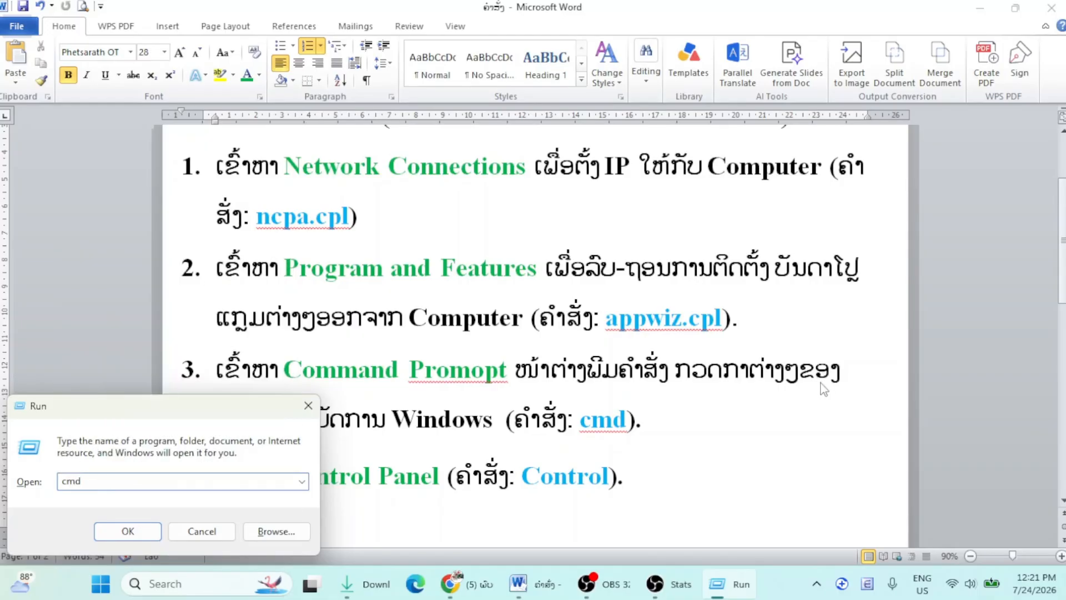
{"action": "left_click", "coordinate": [129, 533]}
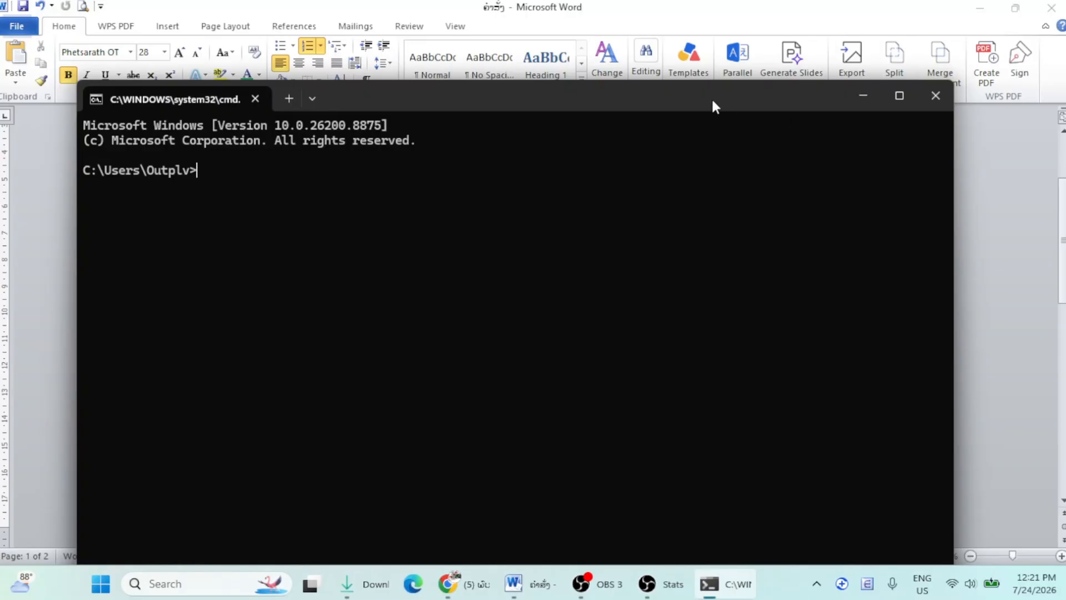
{"action": "left_click_drag", "start_coordinate": [688, 105], "coordinate": [769, 92]}
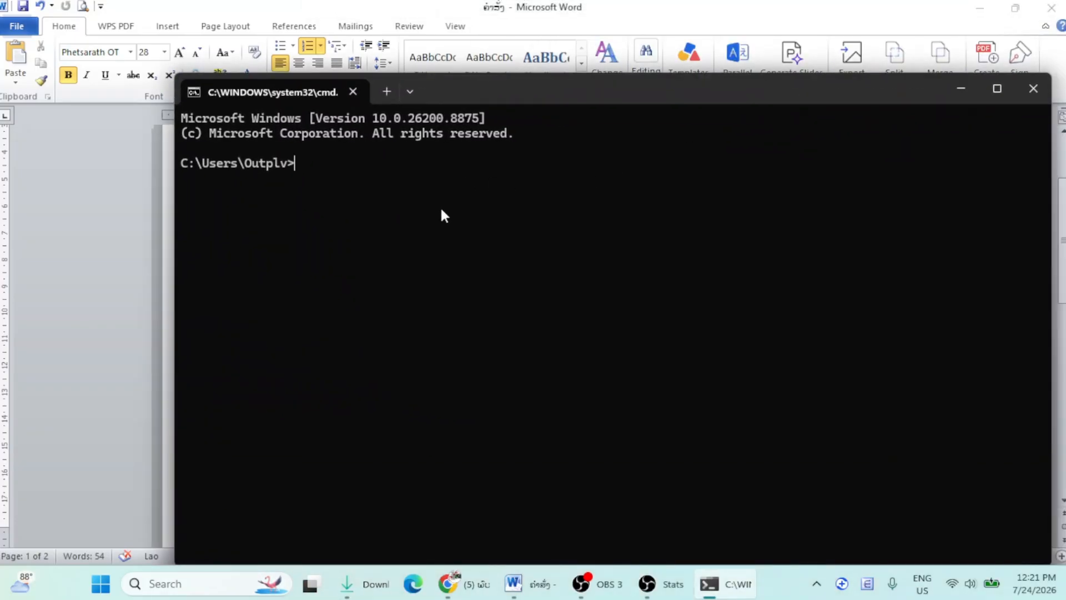
Step: Run ipconfig and highlight the Wi-Fi adapter's IPv4 address, subnet mask and default gateway lines in the output
{"action": "type", "text": "ipconfig"}
{"action": "key", "text": "Return"}
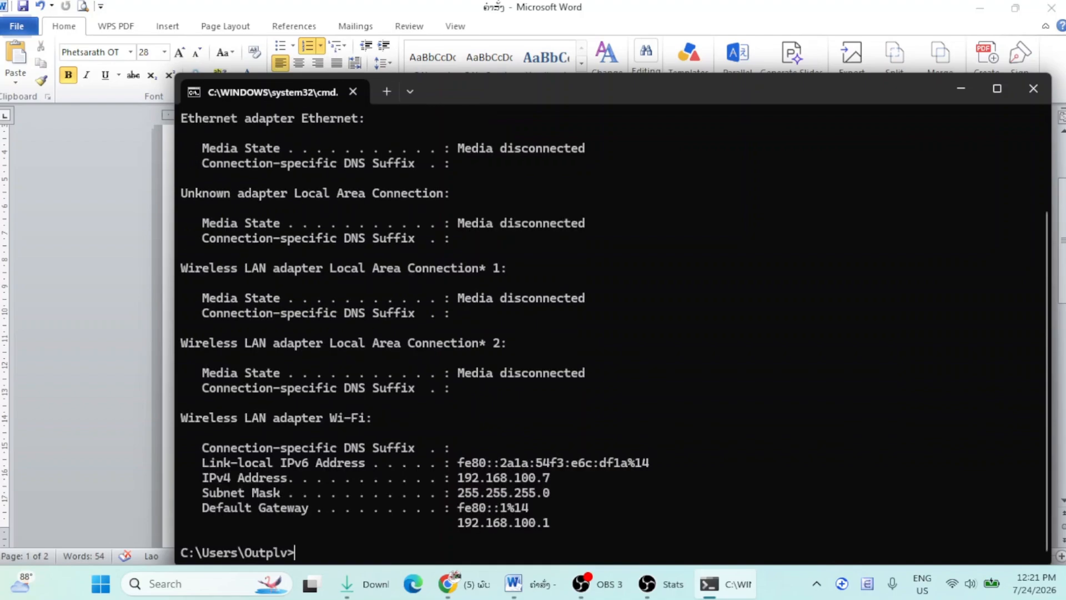
{"action": "left_click_drag", "start_coordinate": [560, 533], "coordinate": [441, 477]}
{"action": "left_click", "coordinate": [596, 496]}
{"action": "left_click_drag", "start_coordinate": [575, 524], "coordinate": [442, 477]}
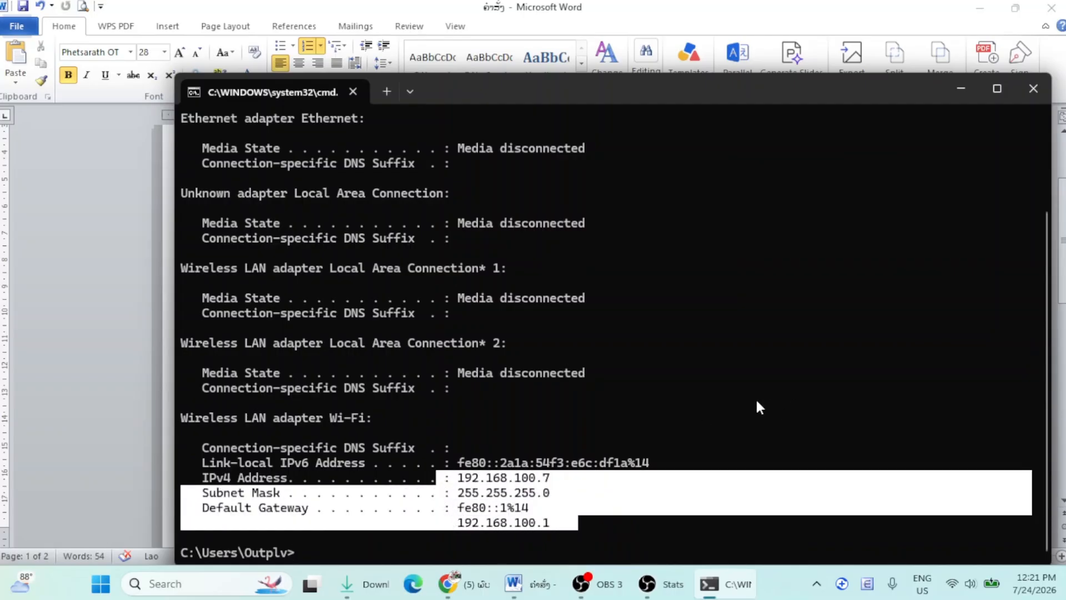
{"action": "left_click", "coordinate": [345, 551]}
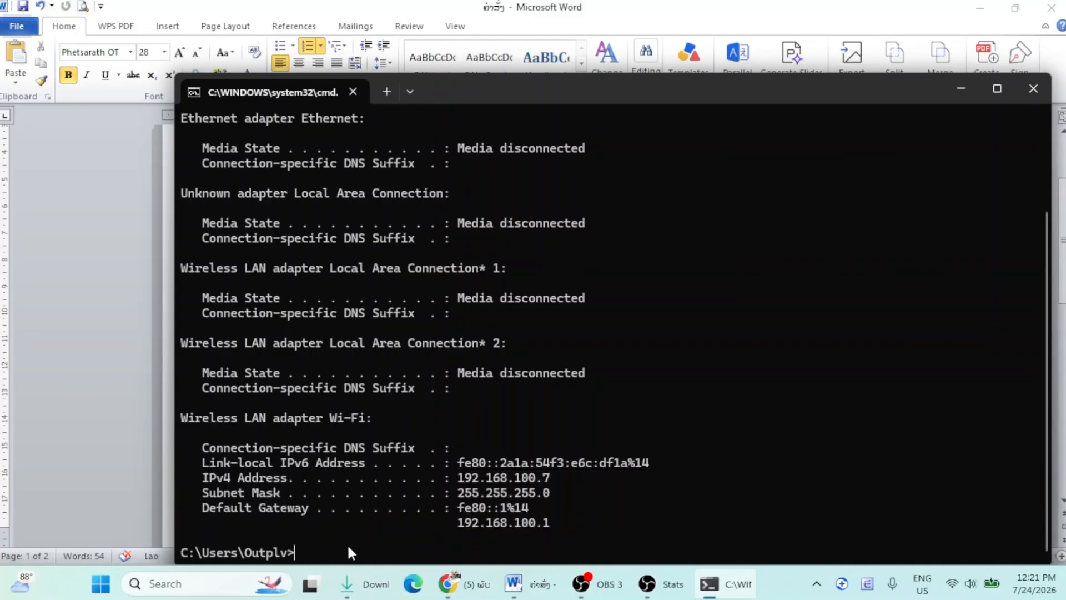
Step: Ping 8.8.8.8 and highlight the reply lines in the output
{"action": "type", "text": "ping 8.8.8.8"}
{"action": "key", "text": "Return"}
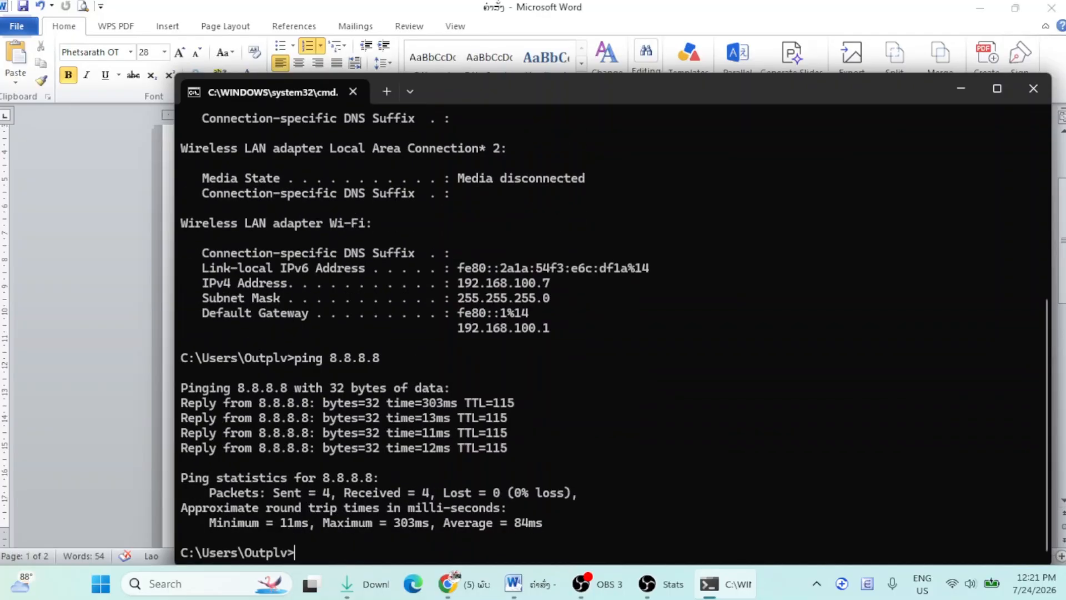
{"action": "left_click_drag", "start_coordinate": [519, 450], "coordinate": [181, 401]}
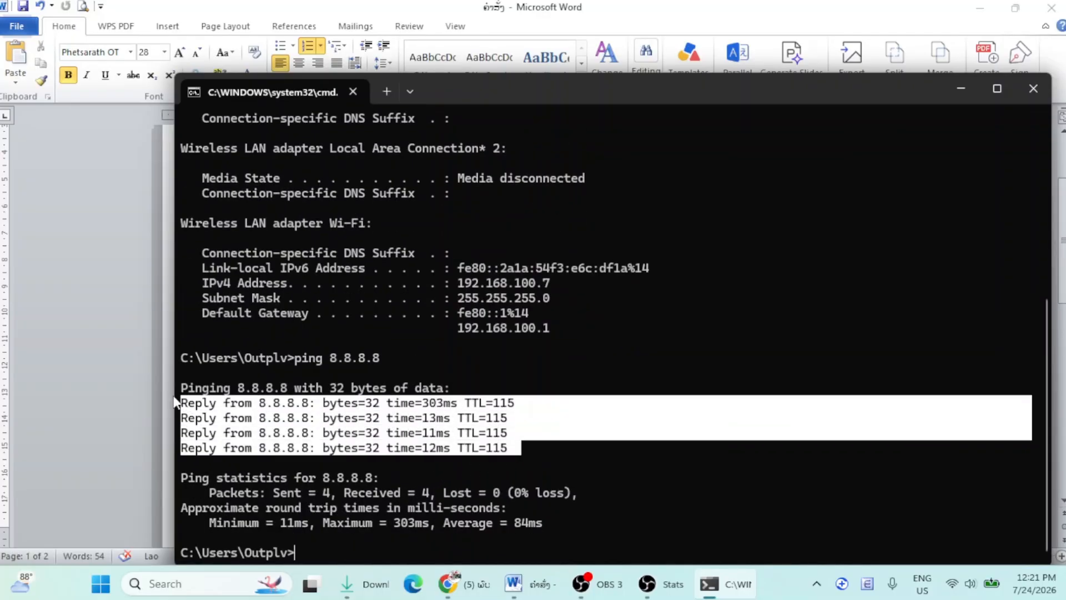
{"action": "left_click", "coordinate": [338, 551]}
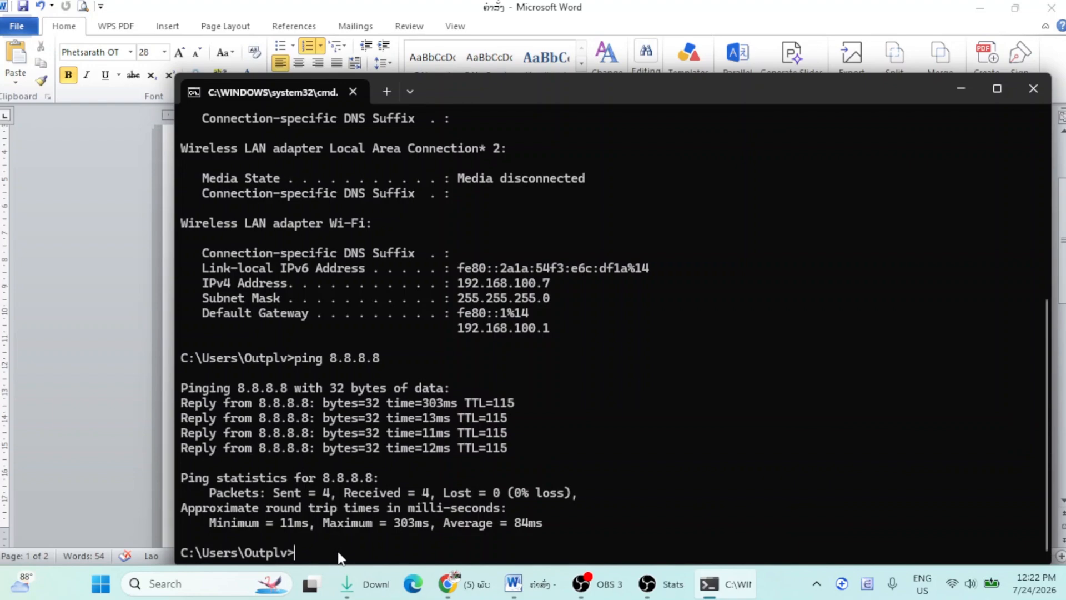
Step: Ping google.com, and repeat it as a continuous ping with the -t option
{"action": "type", "text": "ping google.com"}
{"action": "key", "text": "Return"}
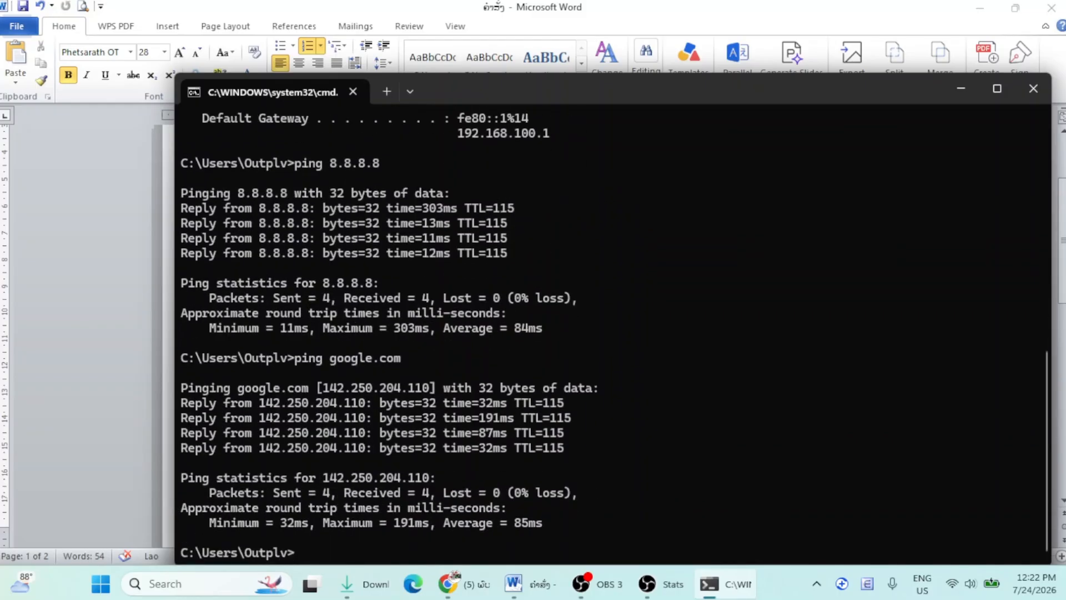
{"action": "key", "text": "Up"}
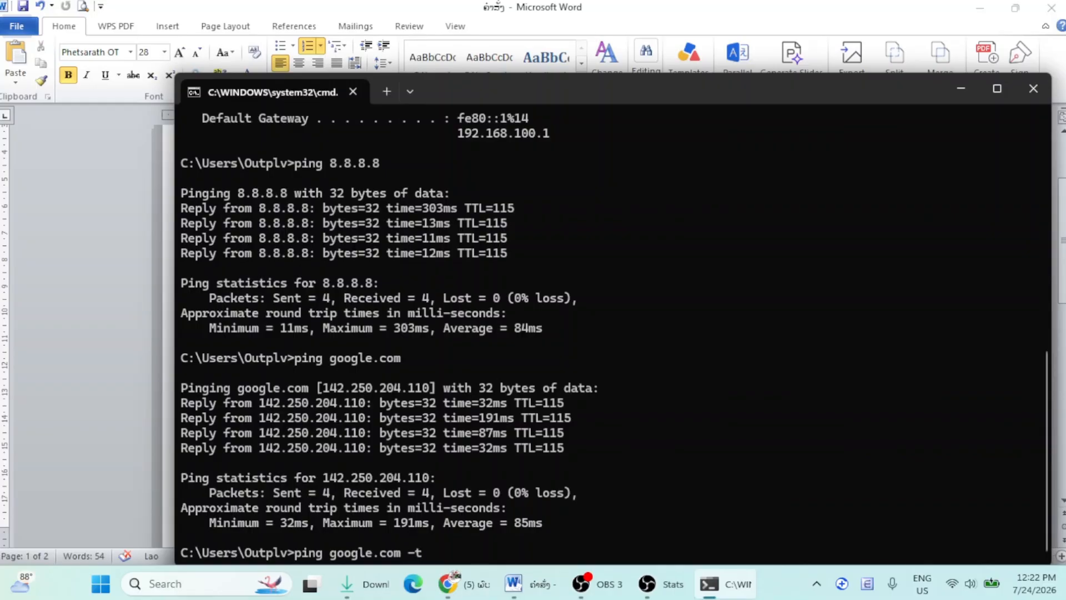
{"action": "type", "text": "-t"}
{"action": "key", "text": "Return"}
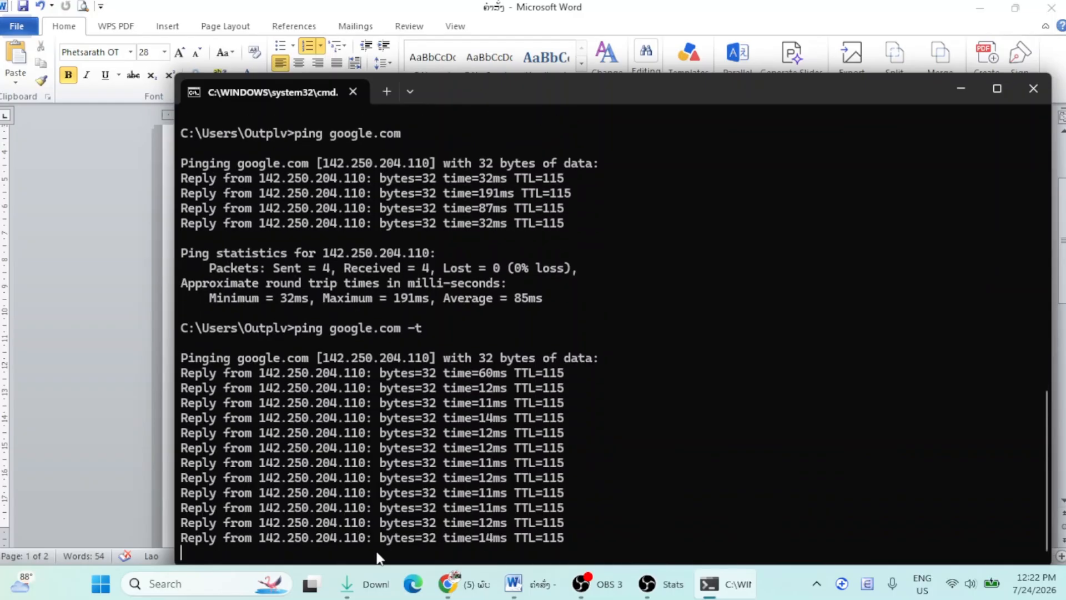
Step: Check the Wi-Fi connection in the Windows quick settings and stop the continuous ping
{"action": "left_click", "coordinate": [956, 588]}
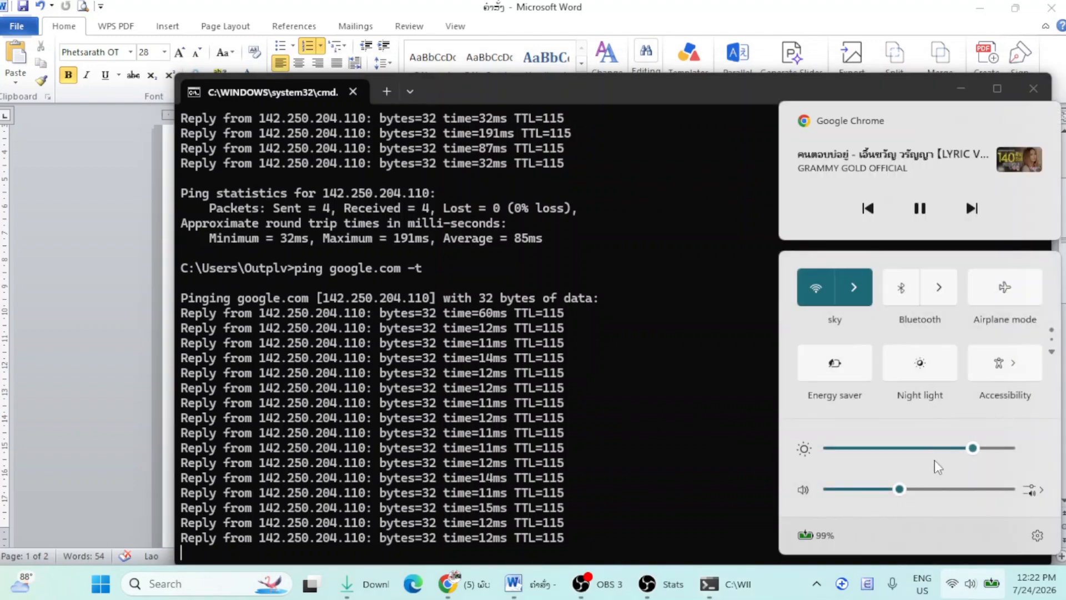
{"action": "left_click", "coordinate": [653, 423]}
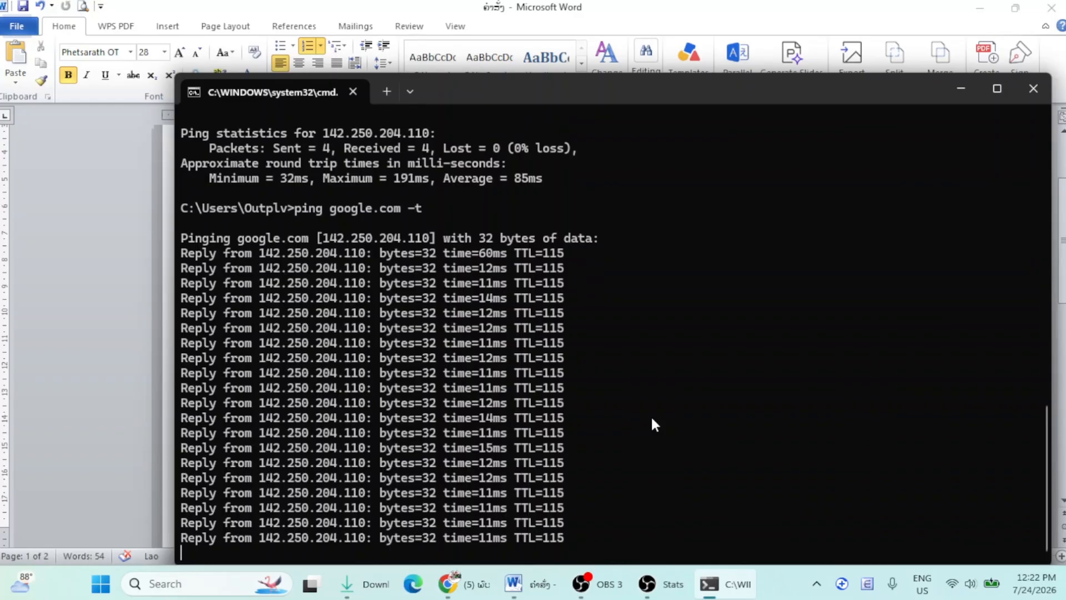
{"action": "key", "text": "ctrl+c"}
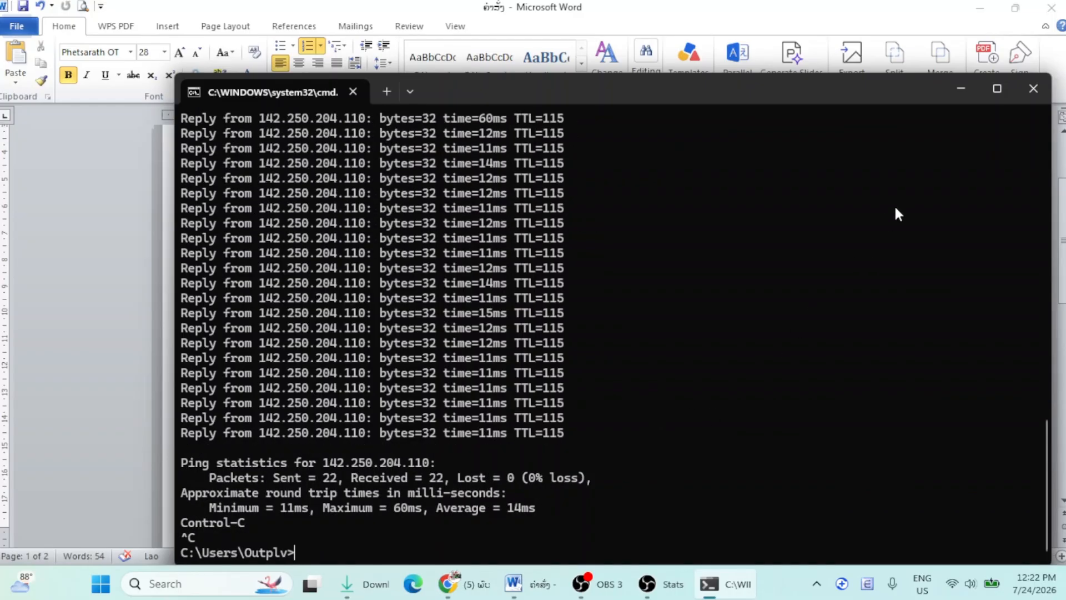
Step: Close the Command Prompt and highlight the Control Panel title in the document's fourth entry
{"action": "left_click", "coordinate": [1033, 94]}
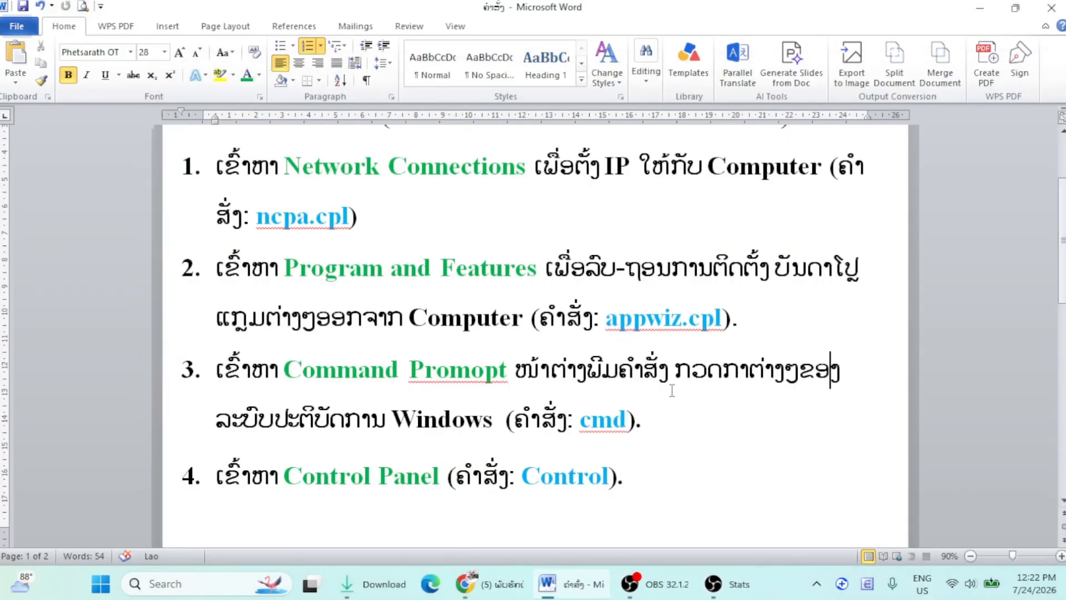
{"action": "scroll", "coordinate": [669, 392], "scroll_direction": "down", "scroll_amount": 3}
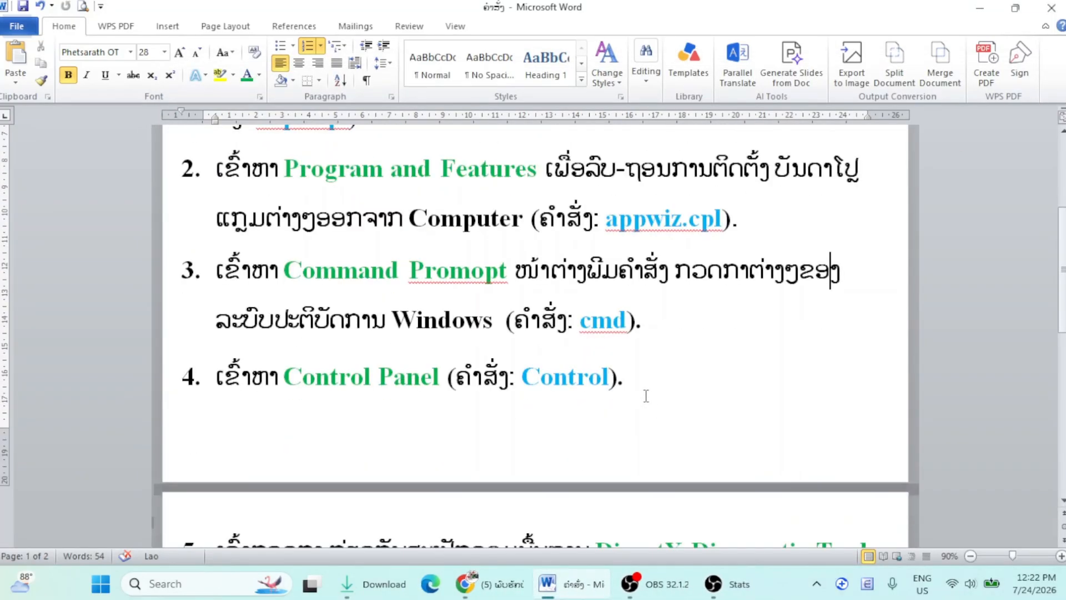
{"action": "scroll", "coordinate": [658, 361], "scroll_direction": "down", "scroll_amount": 1}
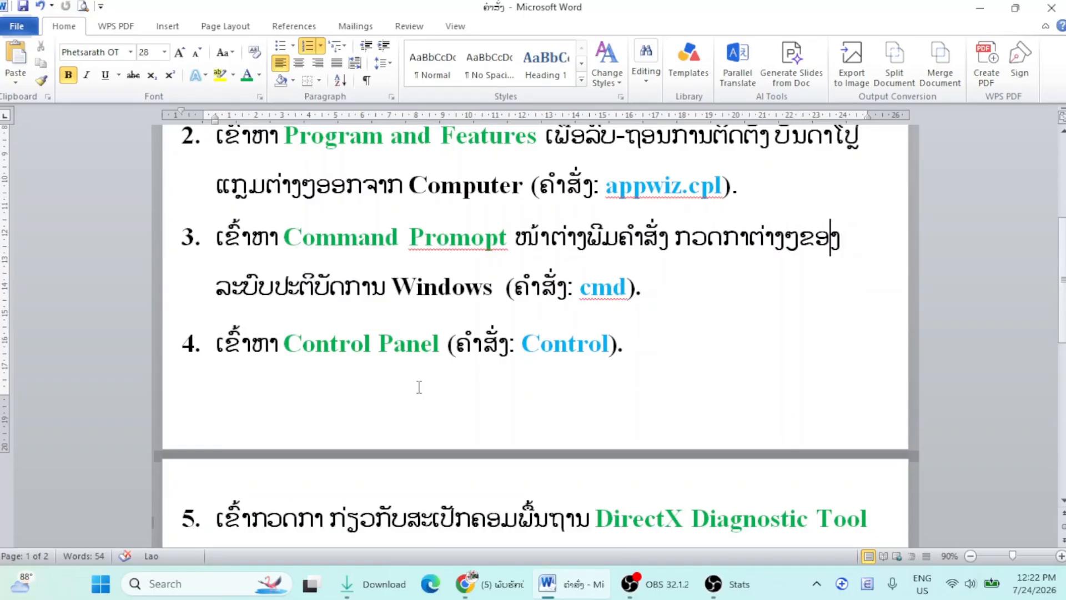
{"action": "left_click_drag", "start_coordinate": [445, 347], "coordinate": [285, 347]}
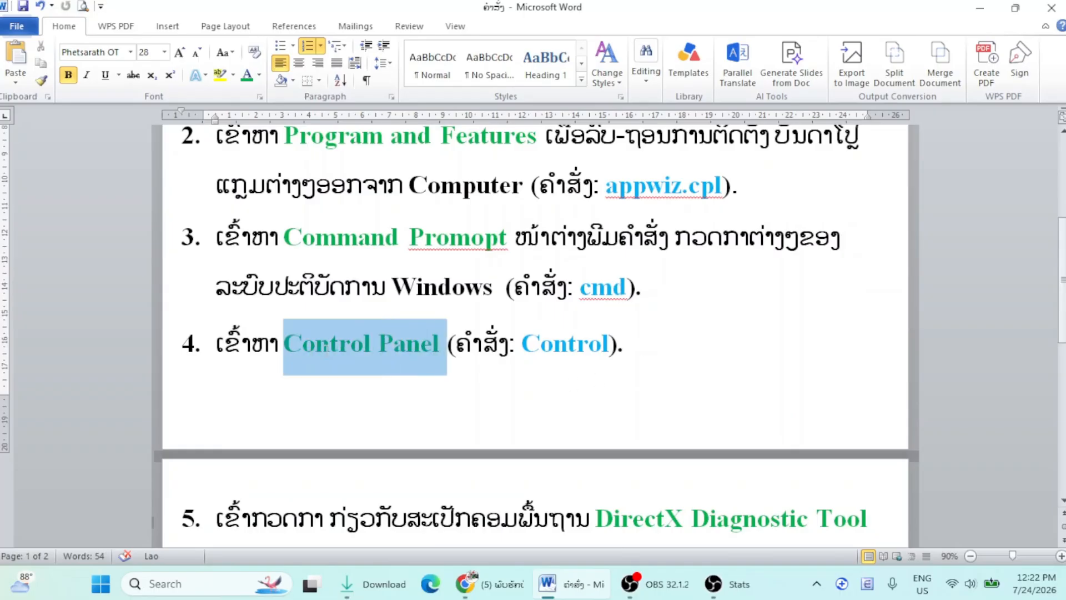
{"action": "left_click", "coordinate": [660, 346]}
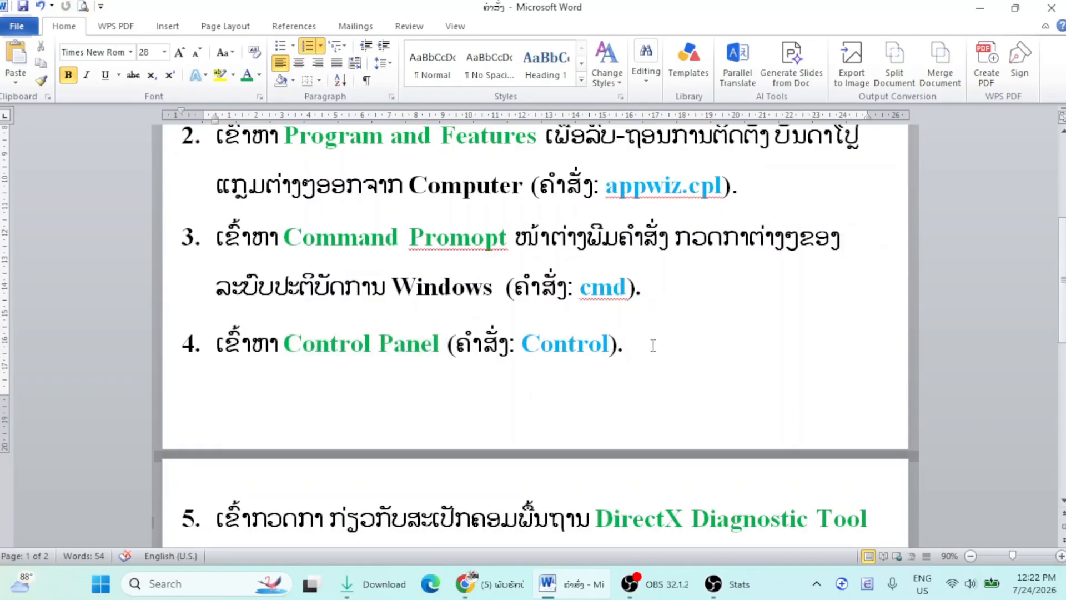
Step: Launch control from the Windows Run dialog to open Control Panel
{"action": "key", "text": "super+r"}
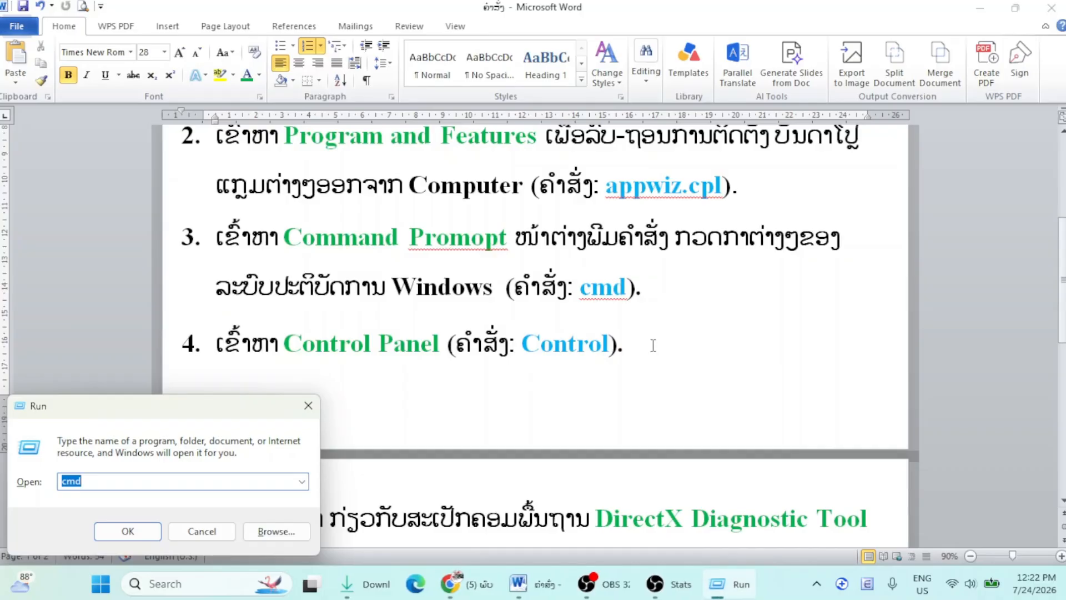
{"action": "type", "text": "con"}
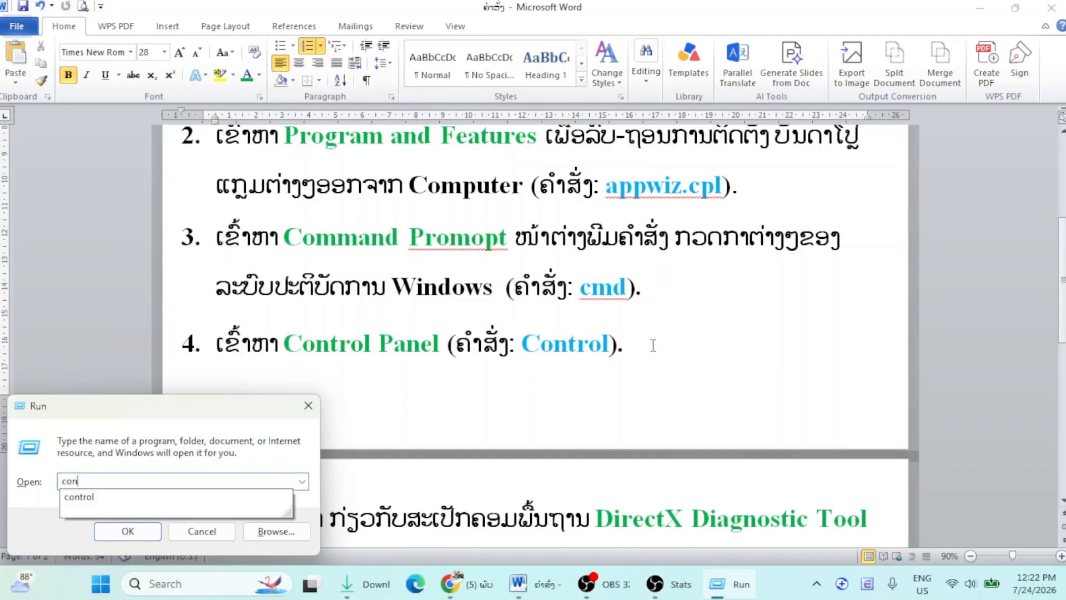
{"action": "type", "text": "trol"}
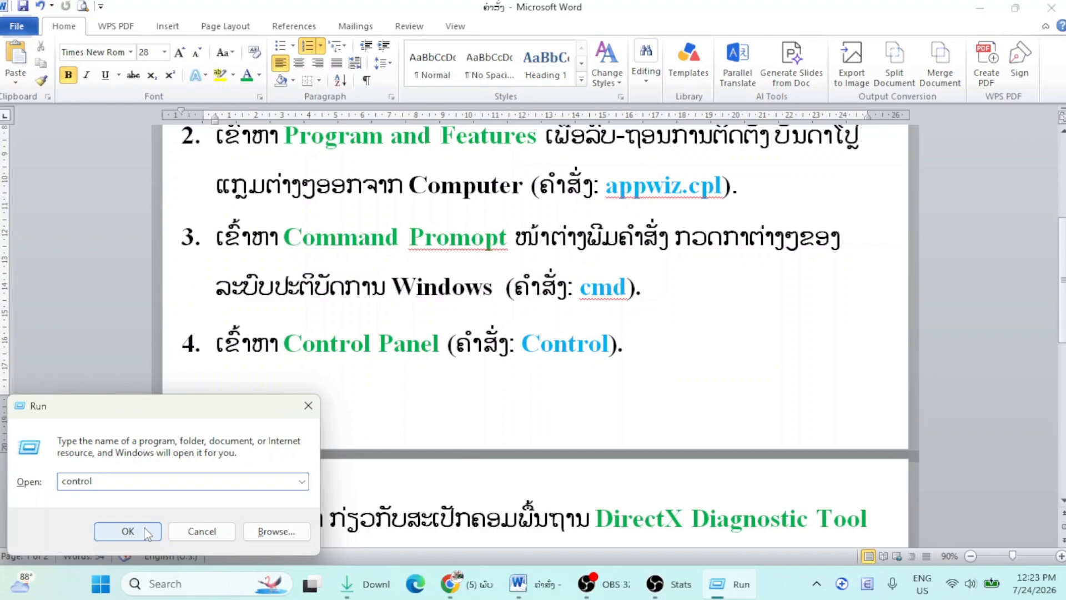
{"action": "left_click", "coordinate": [127, 531]}
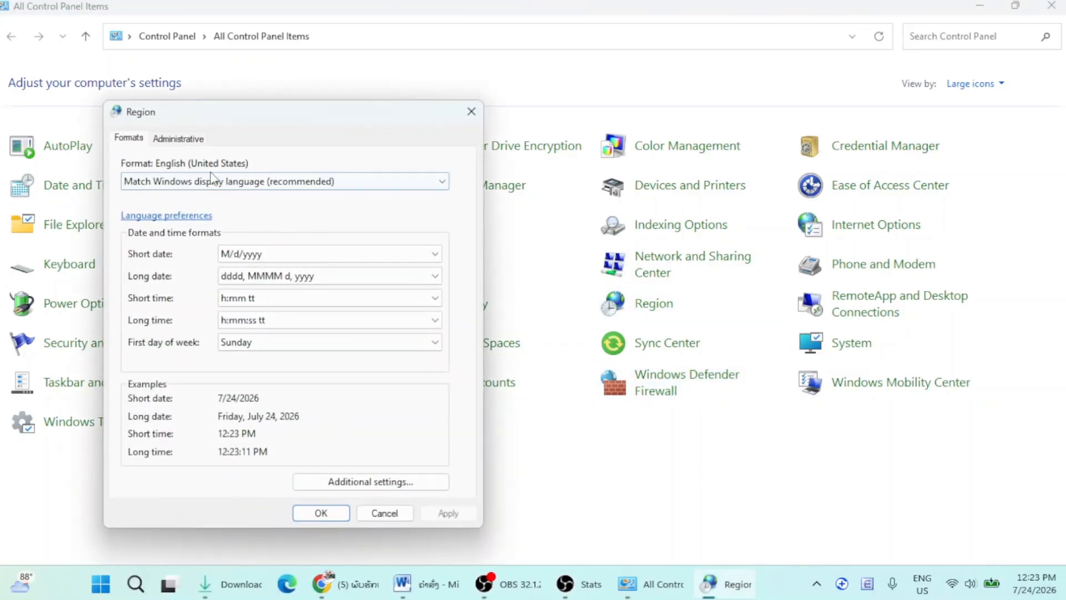
Step: Close the Region dialog, and view the Power Options page before returning to All Control Panel Items
{"action": "left_click", "coordinate": [471, 112]}
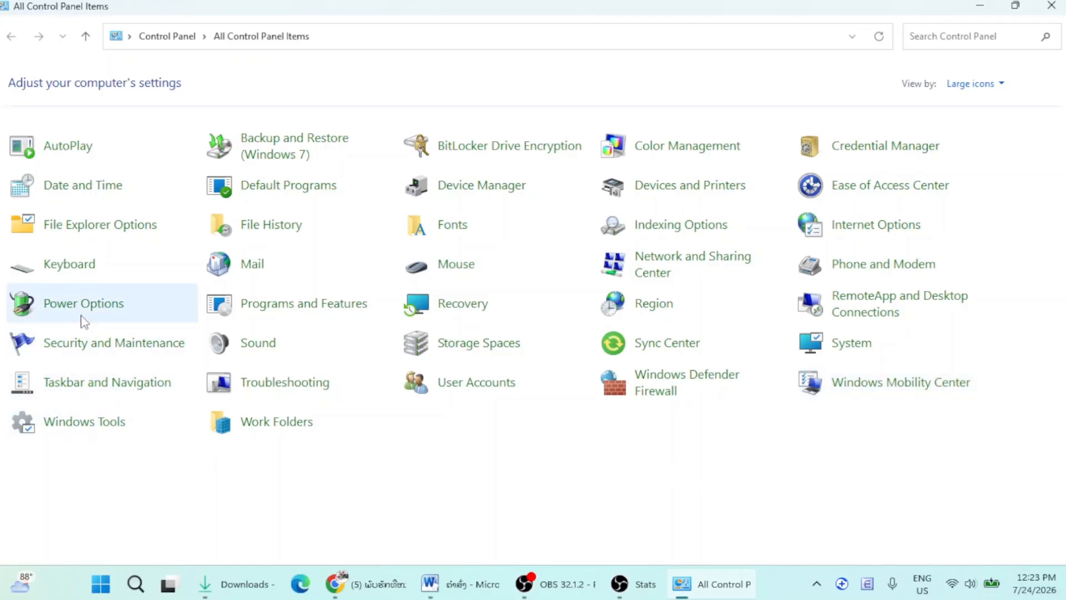
{"action": "left_click", "coordinate": [122, 316]}
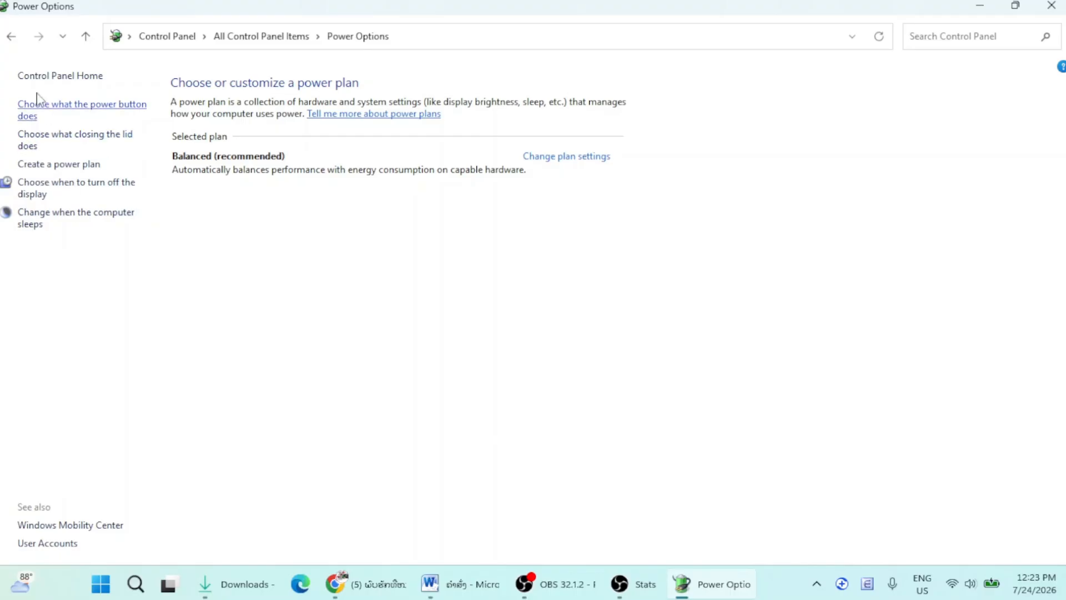
{"action": "left_click", "coordinate": [11, 37]}
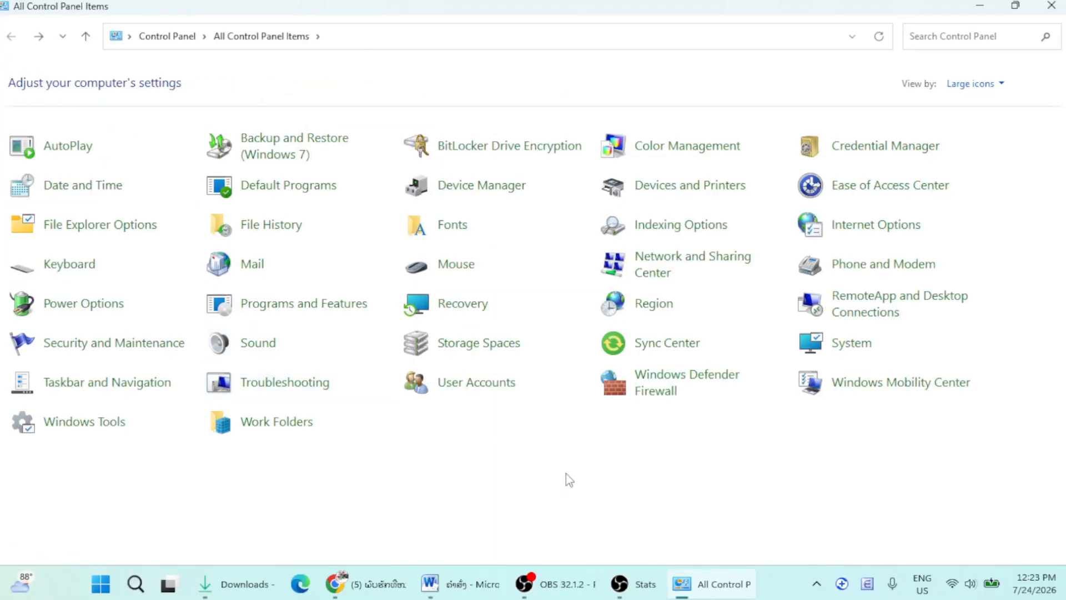
Step: View the Formats and Administrative settings of Region and close the dialog without changes
{"action": "left_click", "coordinate": [655, 305]}
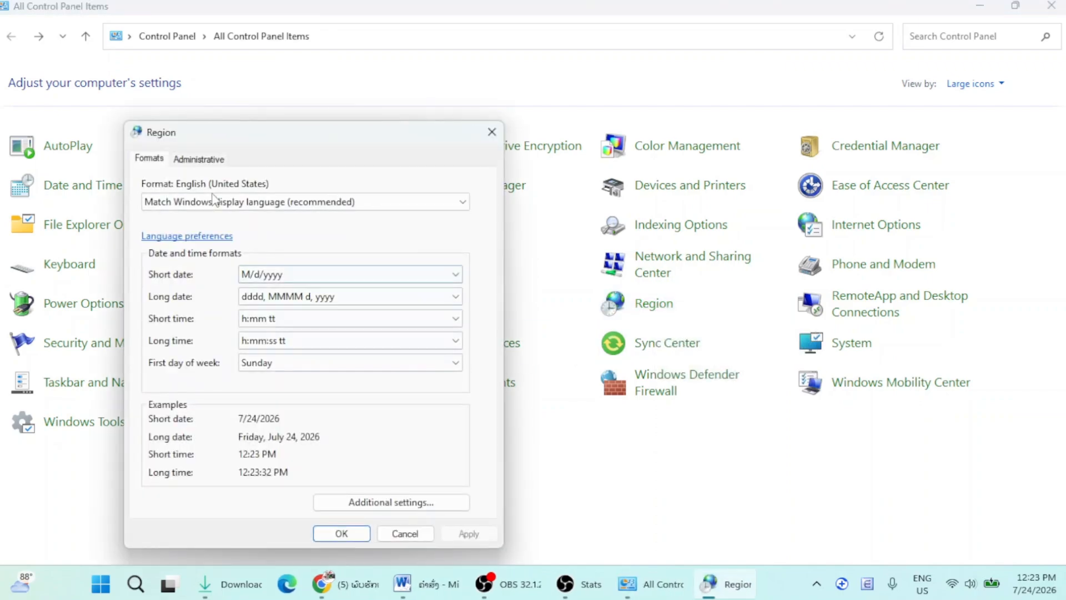
{"action": "left_click", "coordinate": [199, 159]}
{"action": "left_click", "coordinate": [492, 132]}
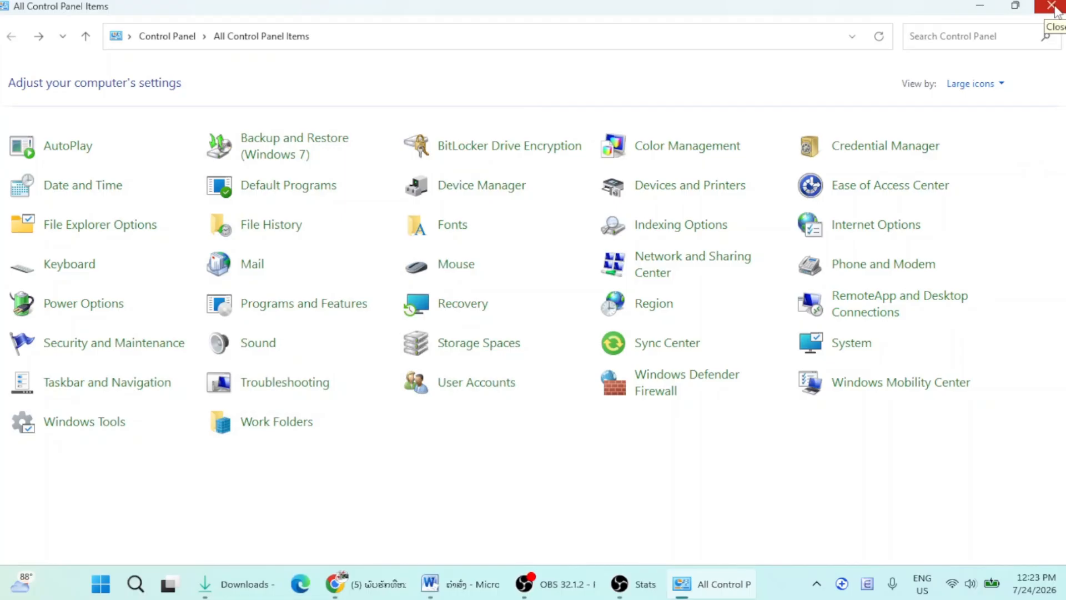
Step: Close Control Panel and go to the DirectX Diagnostic Tool entry on the document's second page
{"action": "left_click", "coordinate": [1051, 6]}
{"action": "scroll", "coordinate": [710, 412], "scroll_direction": "down", "scroll_amount": 2}
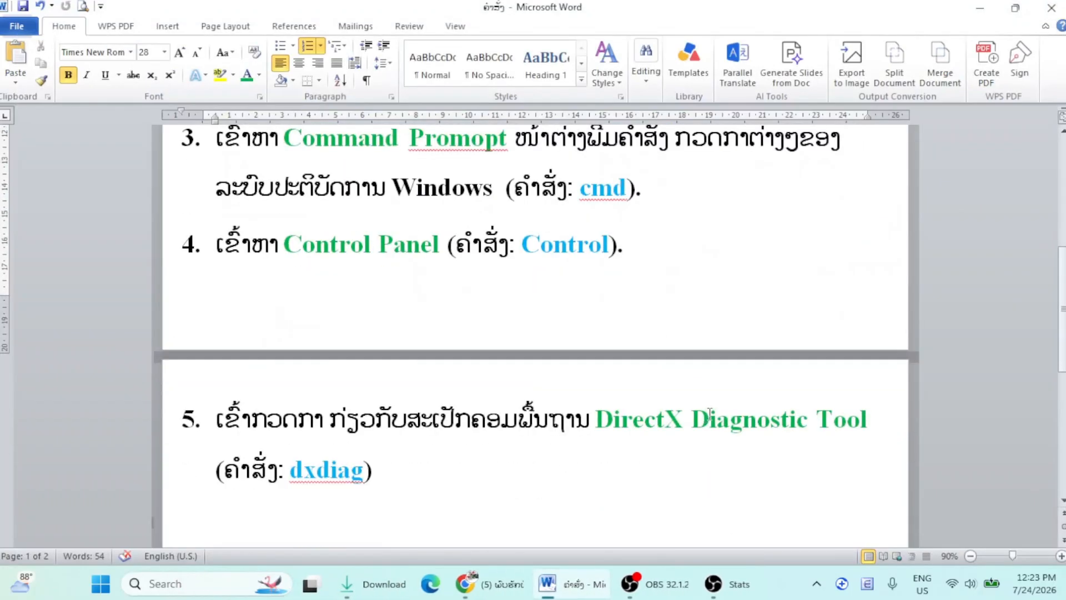
{"action": "scroll", "coordinate": [709, 412], "scroll_direction": "down", "scroll_amount": 1}
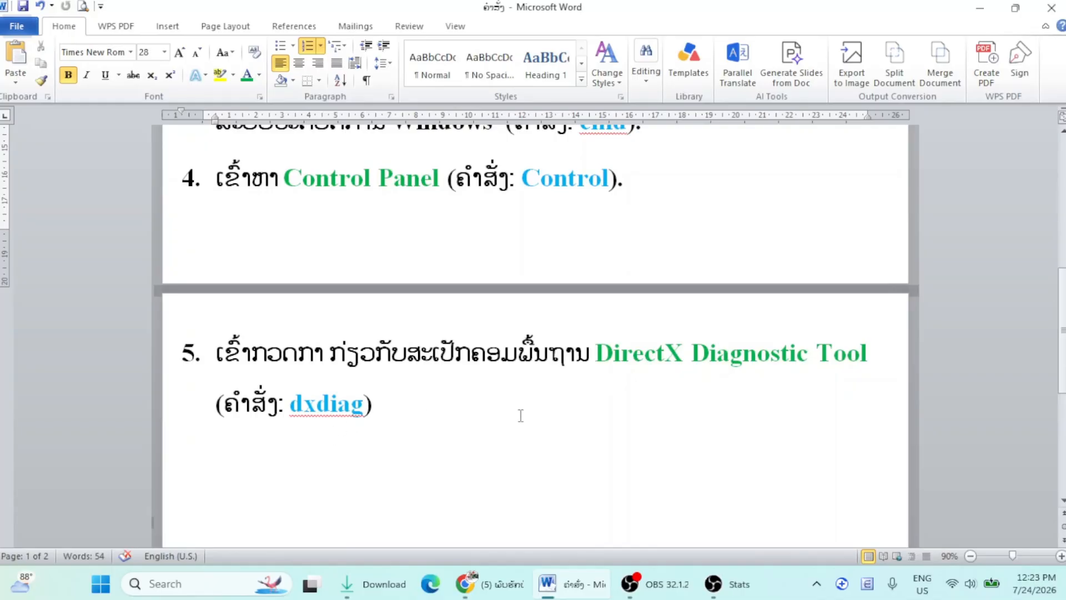
Step: Launch dxdiag from the Windows Run dialog, and minimize the Word document to leave the DirectX Diagnostic Tool clear on the desktop
{"action": "key", "text": "super+r"}
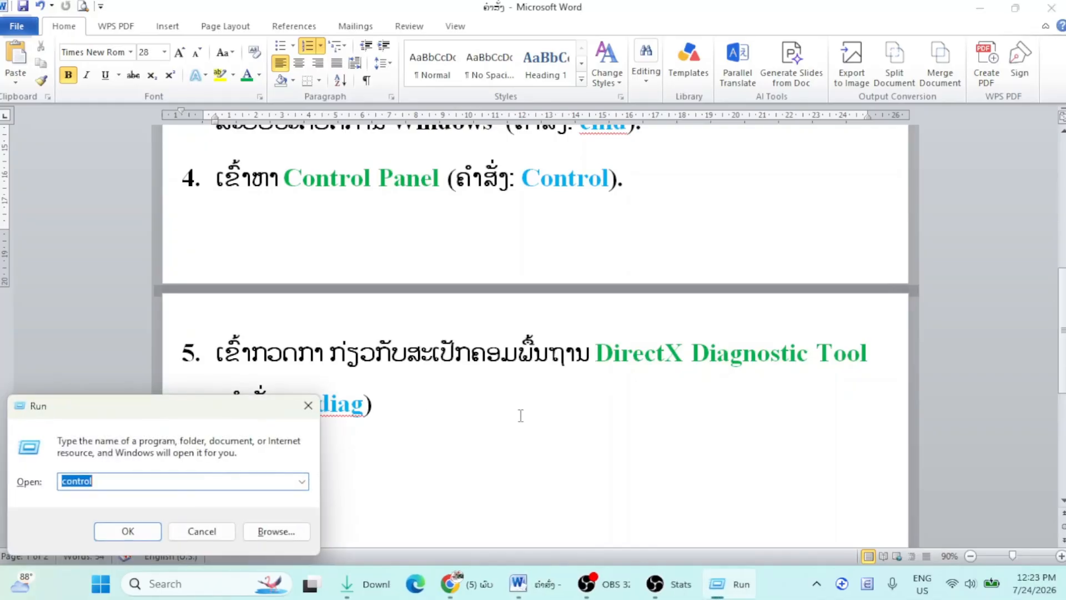
{"action": "type", "text": "d"}
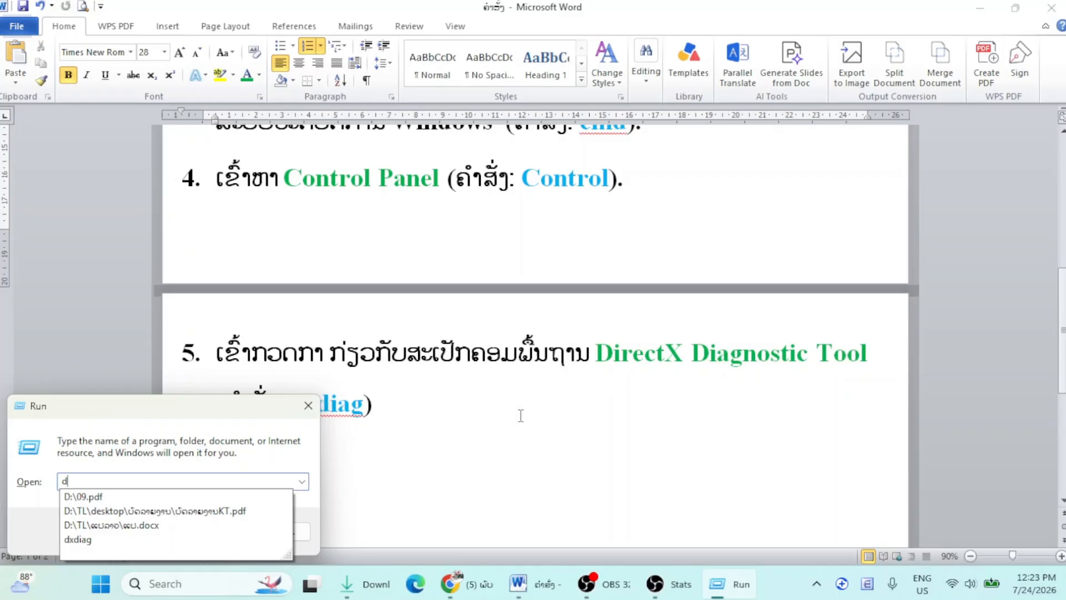
{"action": "type", "text": "x"}
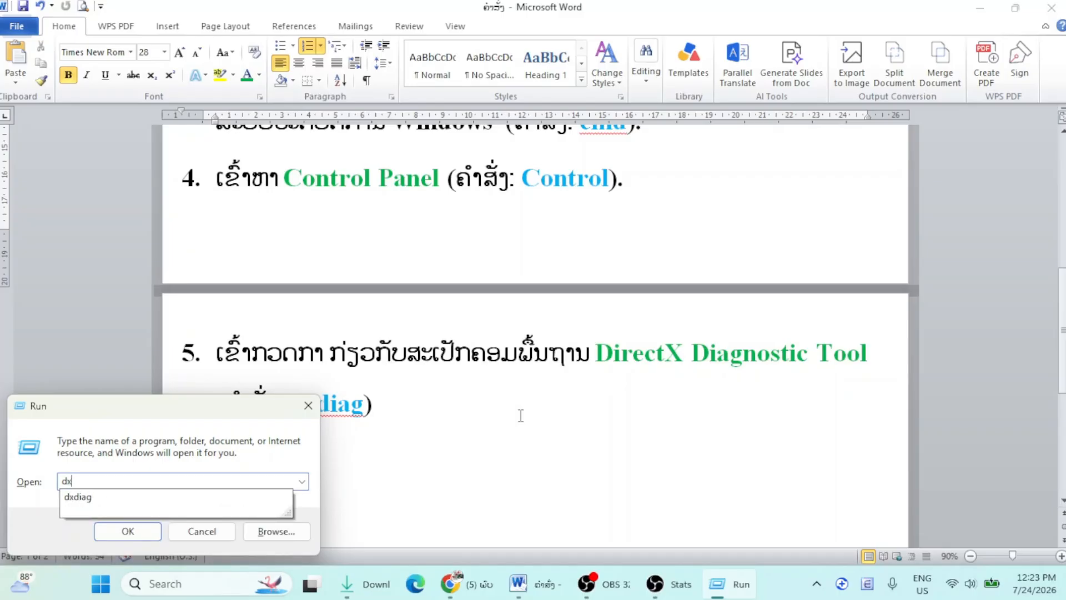
{"action": "type", "text": "diag"}
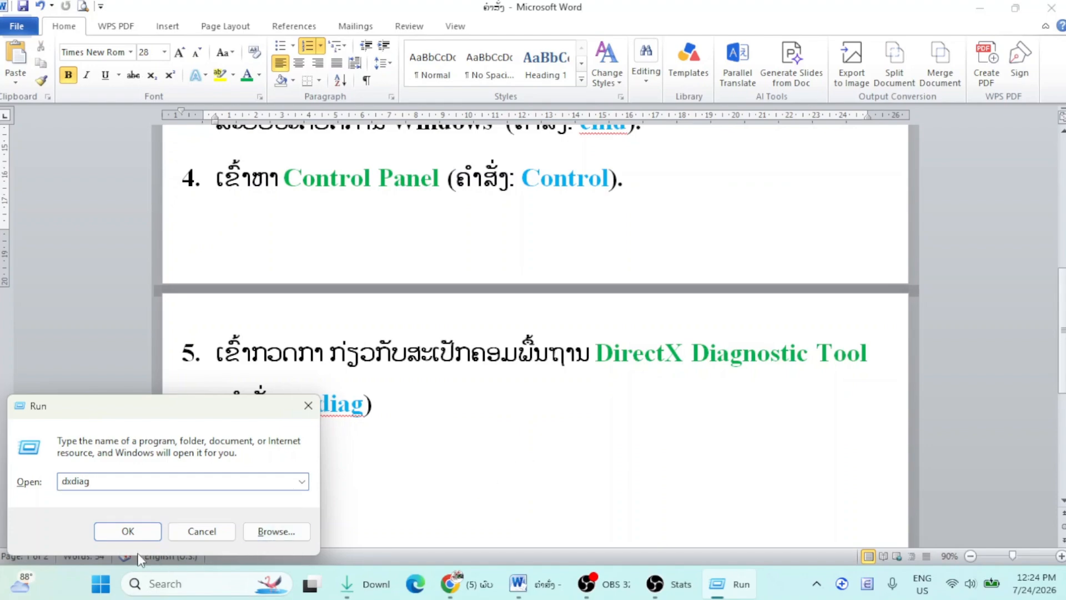
{"action": "left_click", "coordinate": [128, 531]}
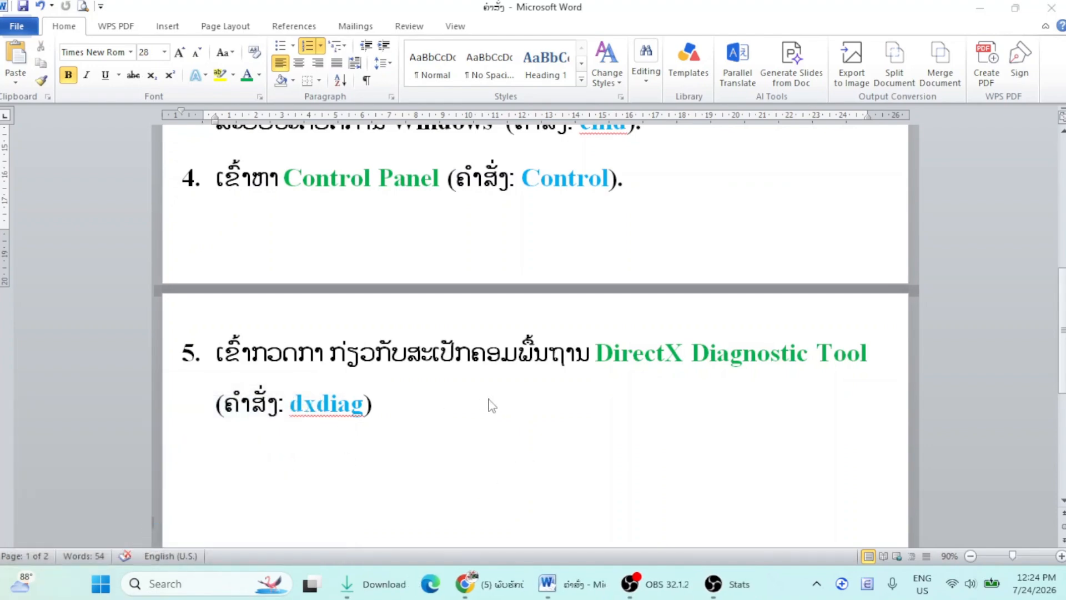
{"action": "left_click", "coordinate": [980, 9]}
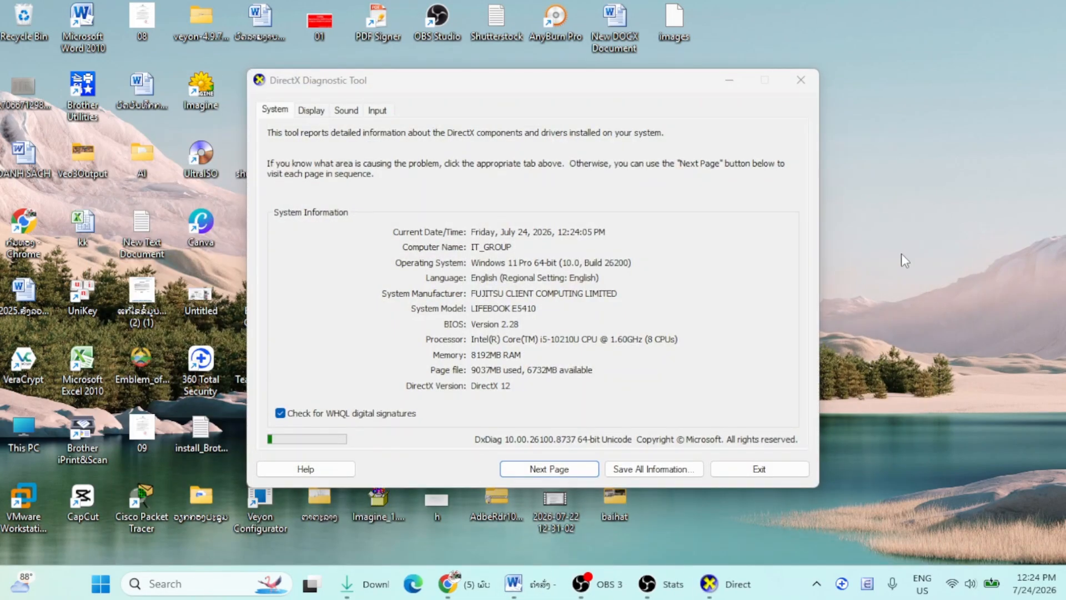
{"action": "left_click_drag", "start_coordinate": [654, 88], "coordinate": [726, 109]}
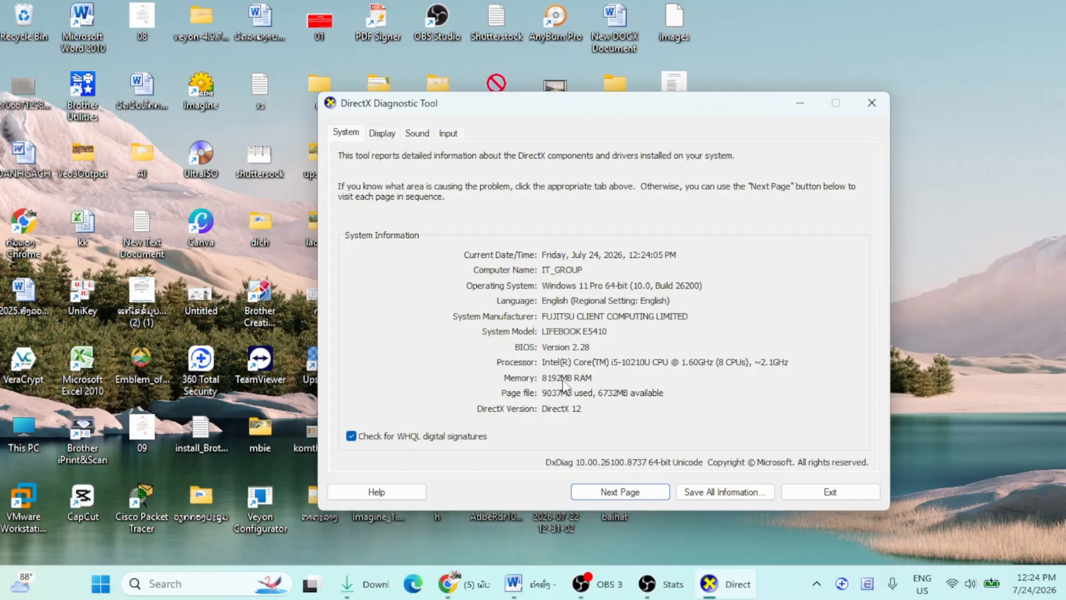
Step: View the graphics device details on the Display page down to the monitor entries, and open the Sound page
{"action": "left_click", "coordinate": [383, 134]}
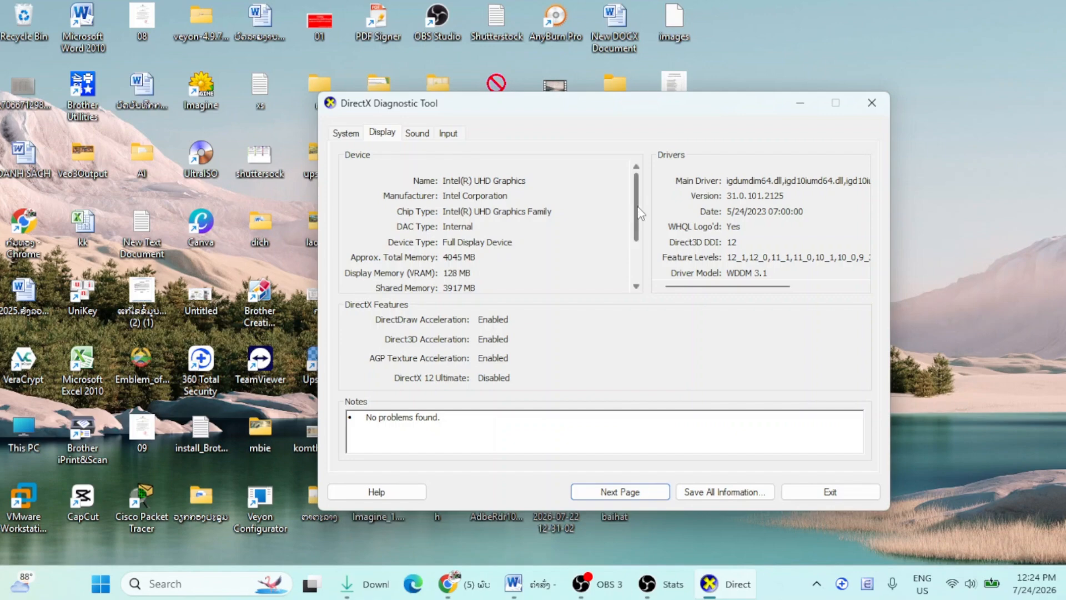
{"action": "left_click_drag", "start_coordinate": [636, 214], "coordinate": [636, 255]}
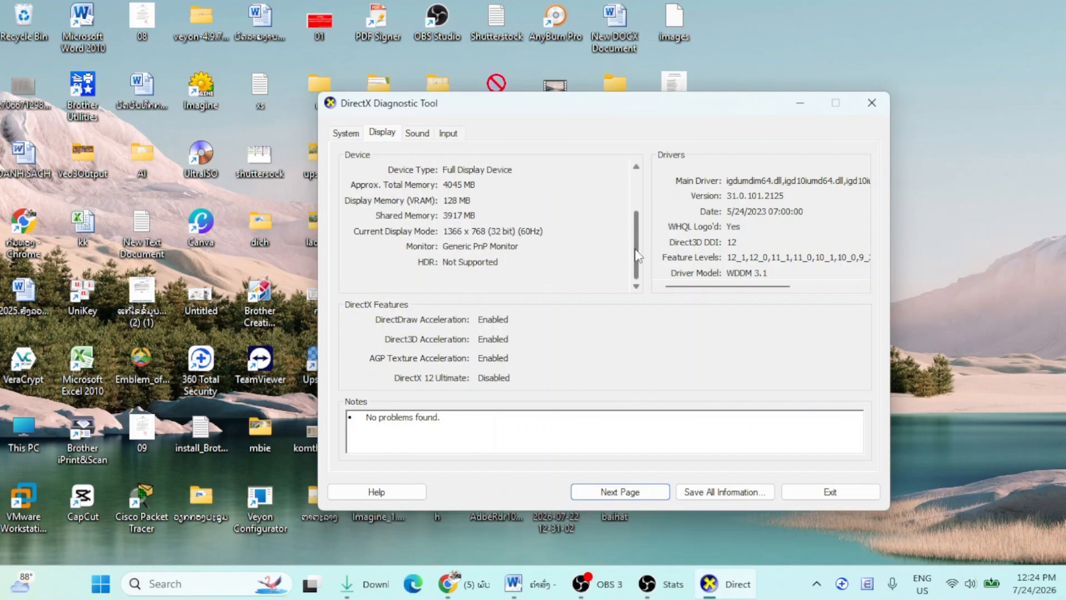
{"action": "left_click", "coordinate": [417, 133]}
Step: Examine the DirectInput devices on the Input page, including the wireless radio switch driver, HIDI2C device, keyboard and mouse
{"action": "left_click", "coordinate": [448, 134]}
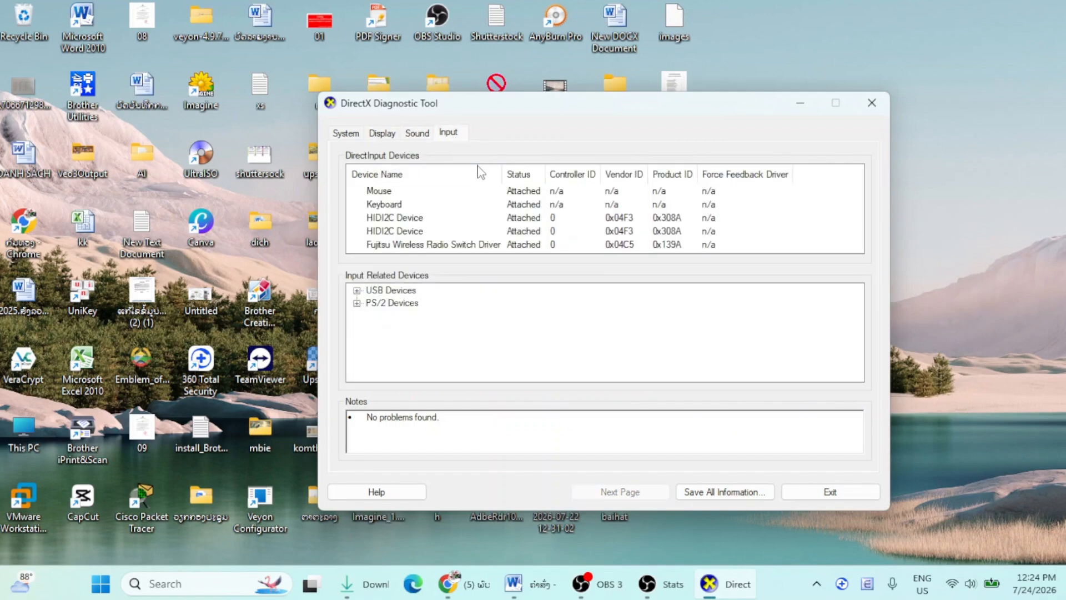
{"action": "left_click", "coordinate": [496, 249]}
{"action": "left_click", "coordinate": [405, 220]}
{"action": "left_click", "coordinate": [389, 204]}
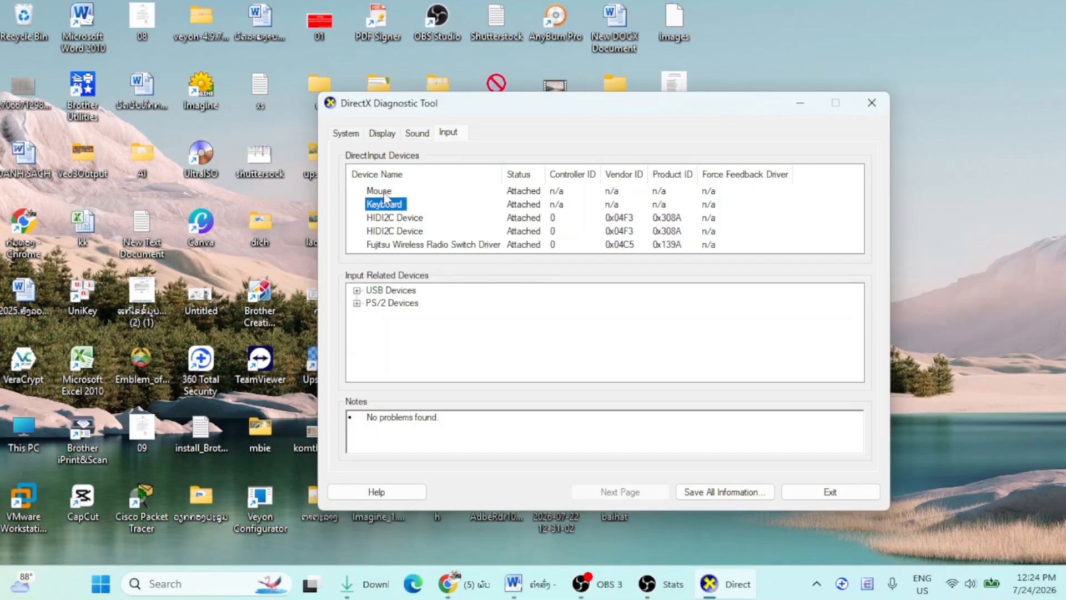
{"action": "left_click", "coordinate": [387, 192]}
{"action": "left_click", "coordinate": [627, 221]}
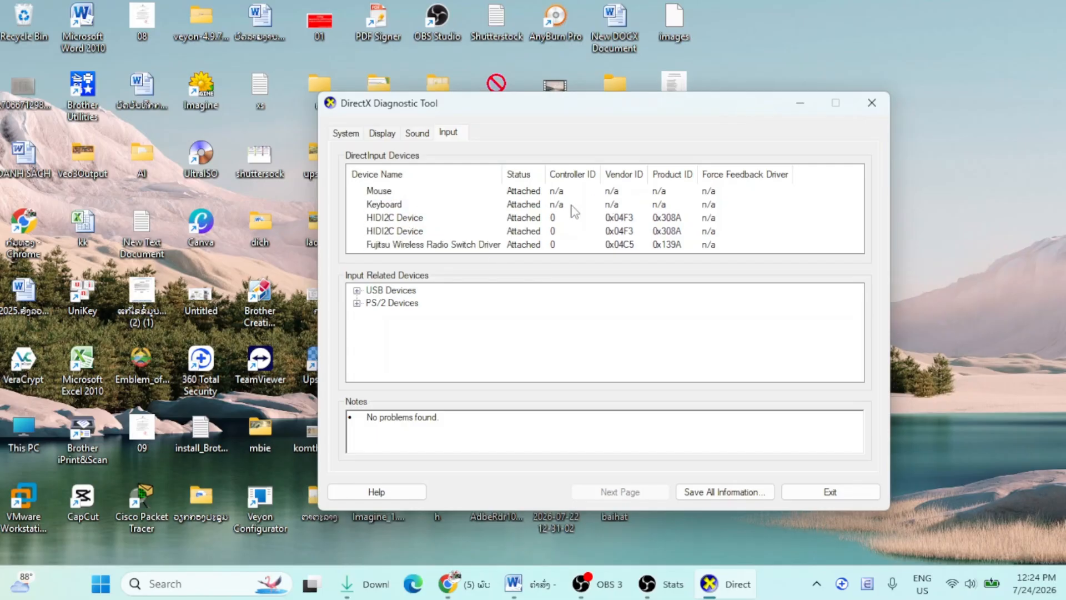
Step: Revisit the System and Display pages, close the DirectX Diagnostic Tool and switch back to the Word document
{"action": "left_click", "coordinate": [349, 134]}
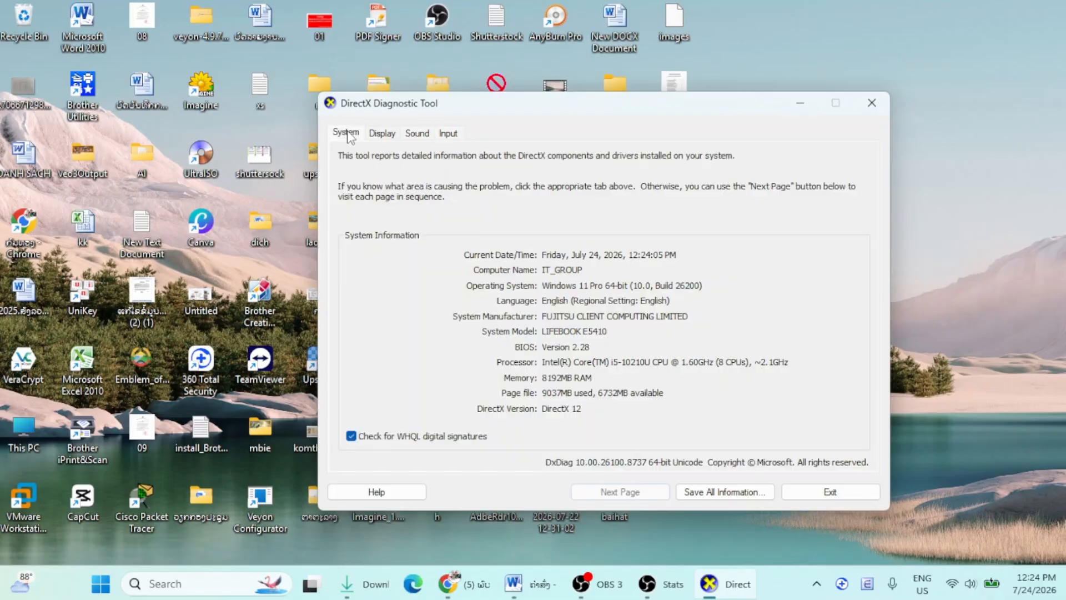
{"action": "left_click", "coordinate": [384, 132]}
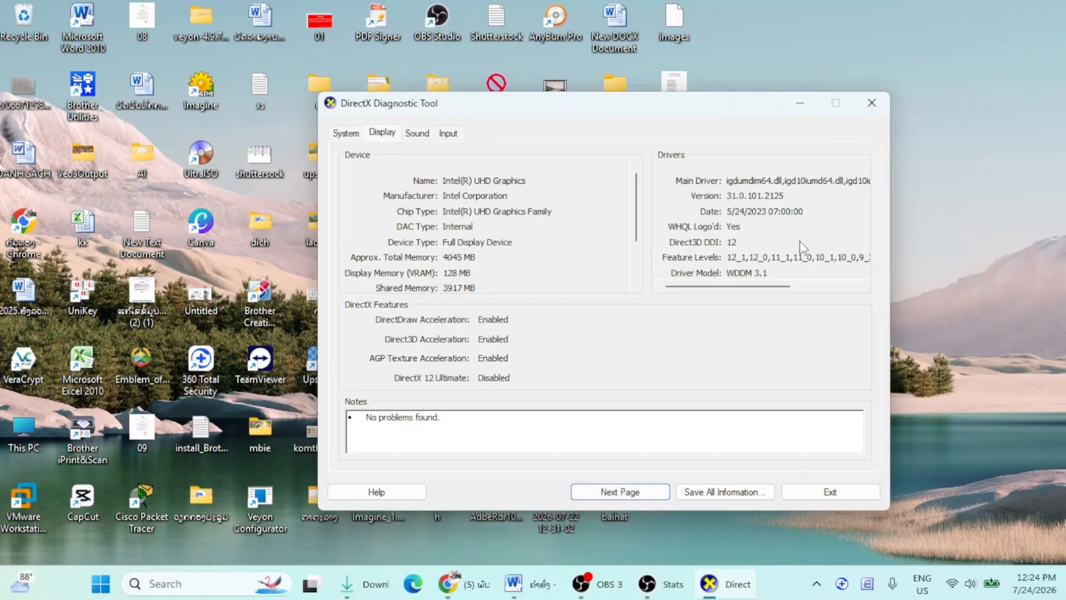
{"action": "left_click", "coordinate": [874, 102]}
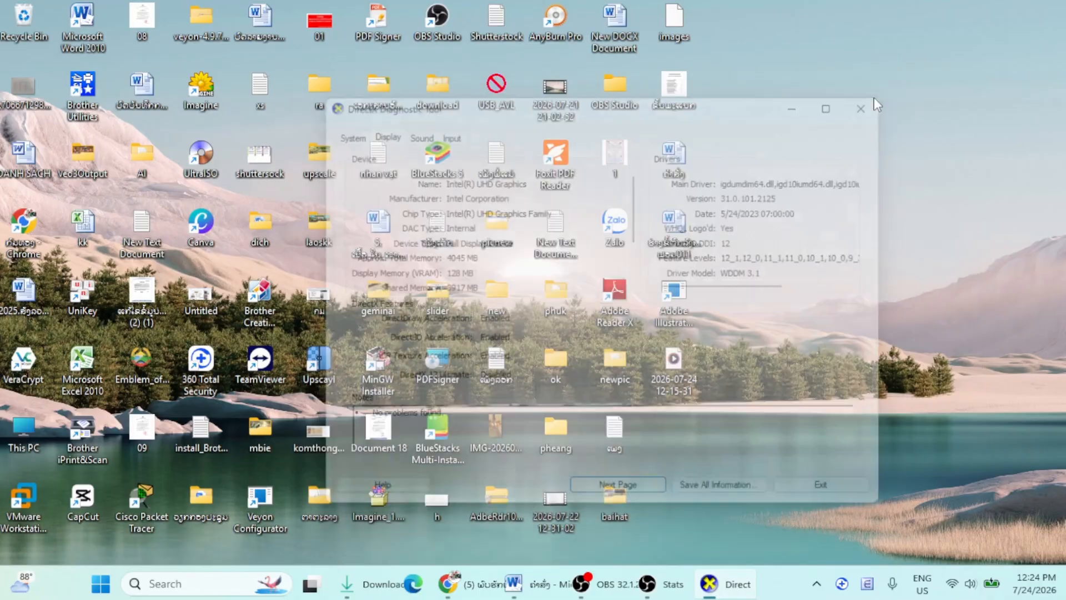
{"action": "left_click", "coordinate": [583, 584]}
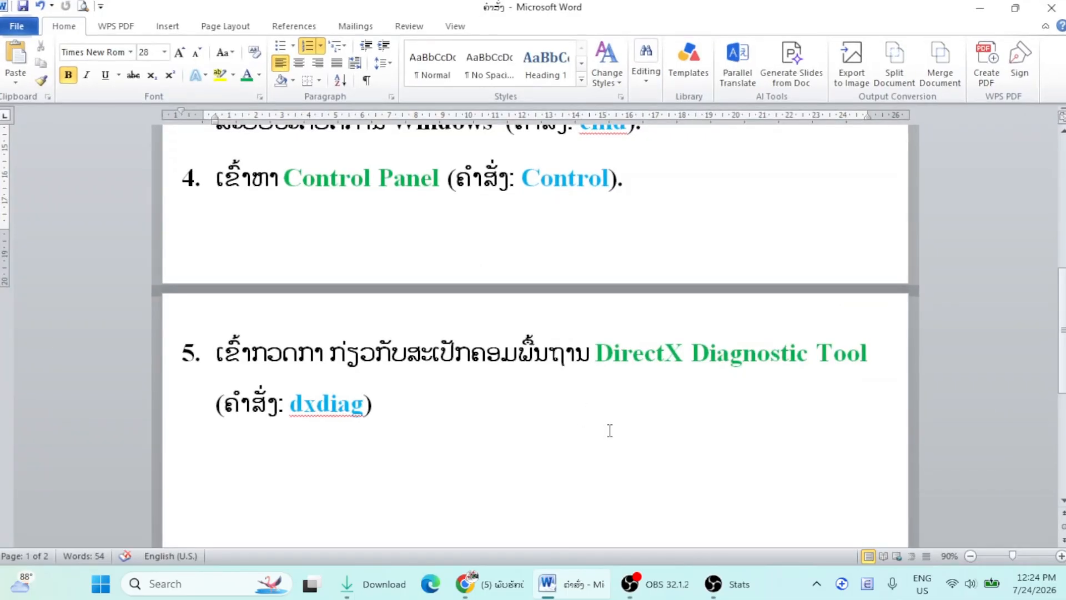
Step: Review the document's five Run commands from beginning to end, highlighting the Windows + R shortcut in the introduction
{"action": "scroll", "coordinate": [610, 430], "scroll_direction": "up", "scroll_amount": 6}
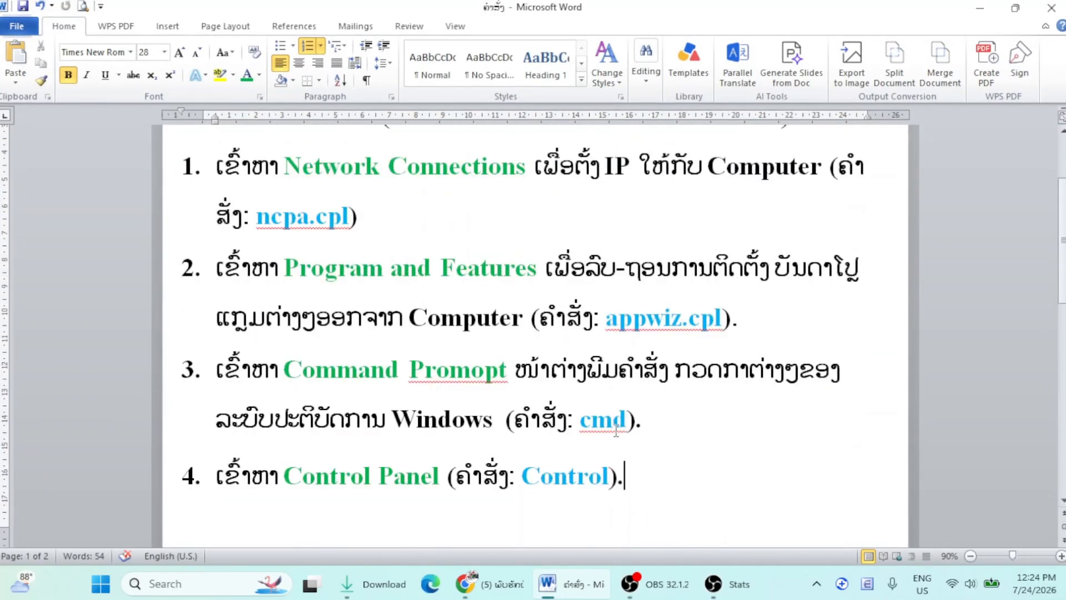
{"action": "scroll", "coordinate": [616, 430], "scroll_direction": "up", "scroll_amount": 1}
{"action": "left_click_drag", "start_coordinate": [805, 248], "coordinate": [630, 248]}
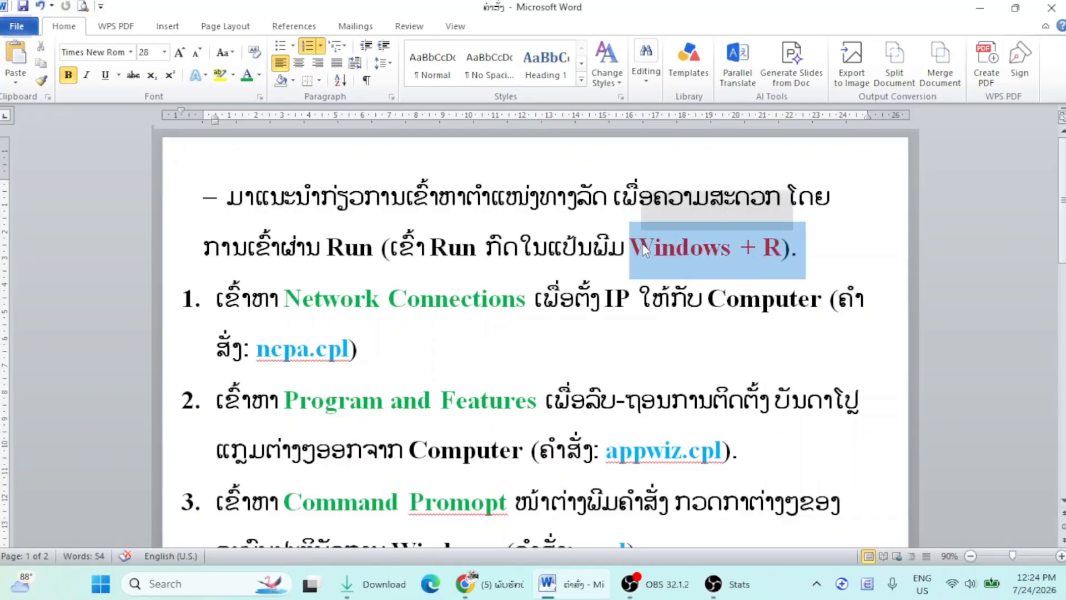
{"action": "scroll", "coordinate": [666, 383], "scroll_direction": "down", "scroll_amount": 1}
{"action": "left_click", "coordinate": [671, 358]}
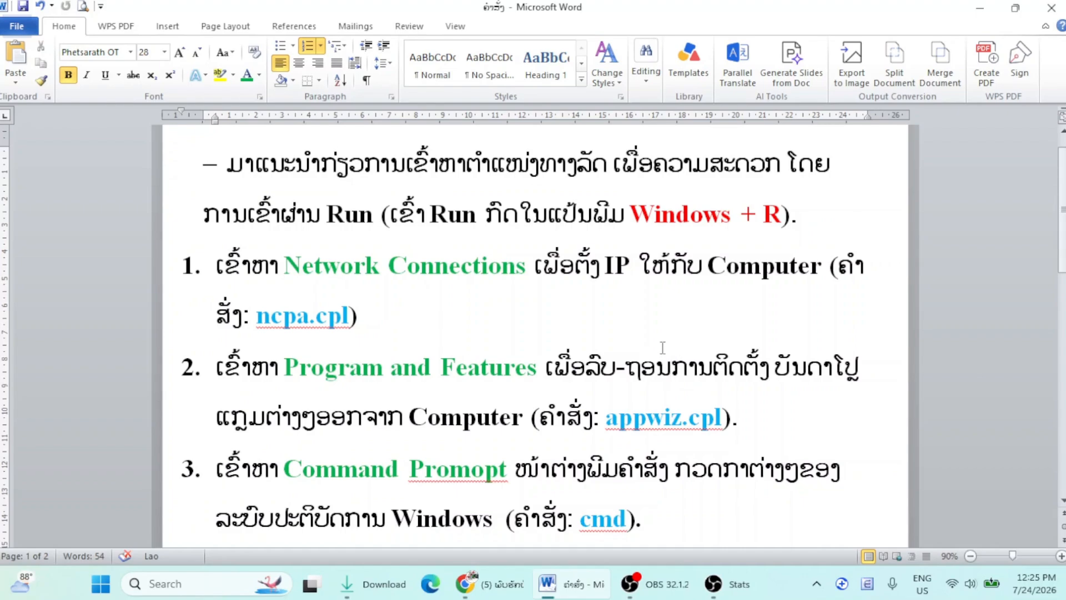
{"action": "scroll", "coordinate": [666, 353], "scroll_direction": "down", "scroll_amount": 10}
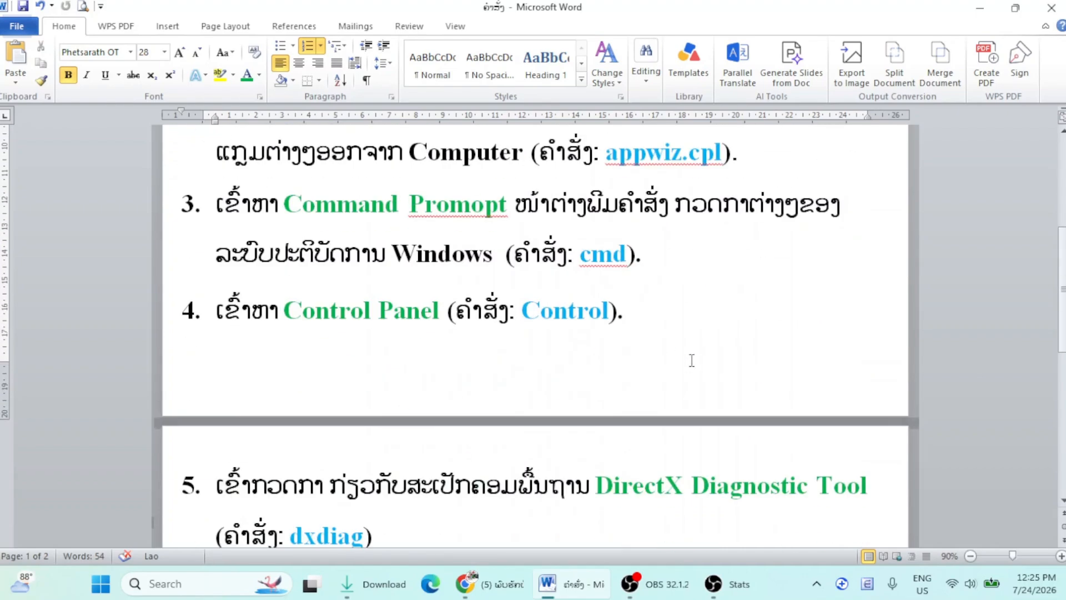
{"action": "scroll", "coordinate": [691, 360], "scroll_direction": "up", "scroll_amount": 10}
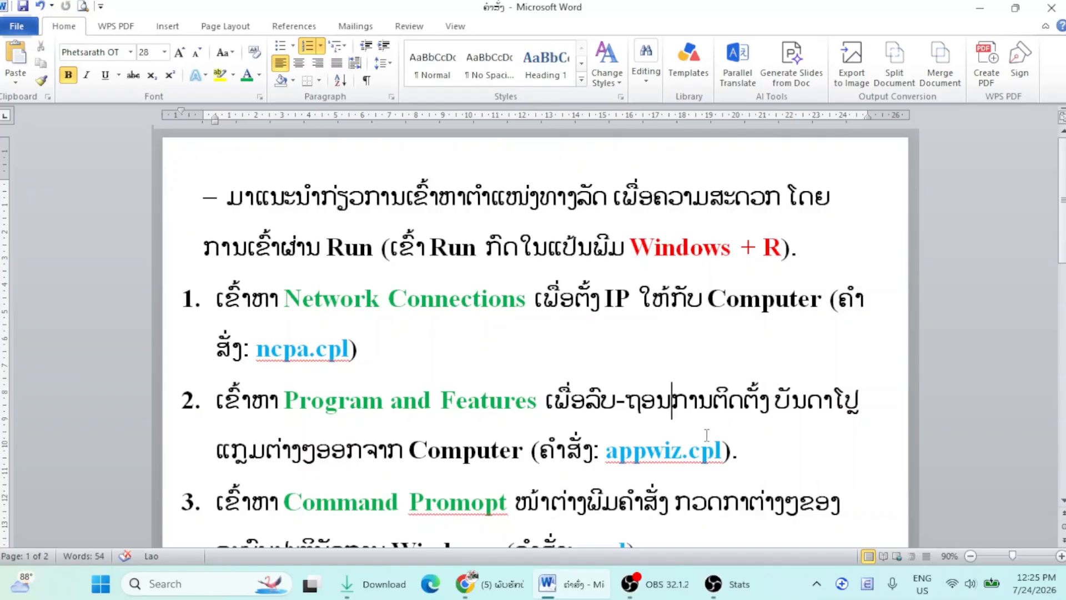
{"action": "mouse_move", "coordinate": [675, 572]}
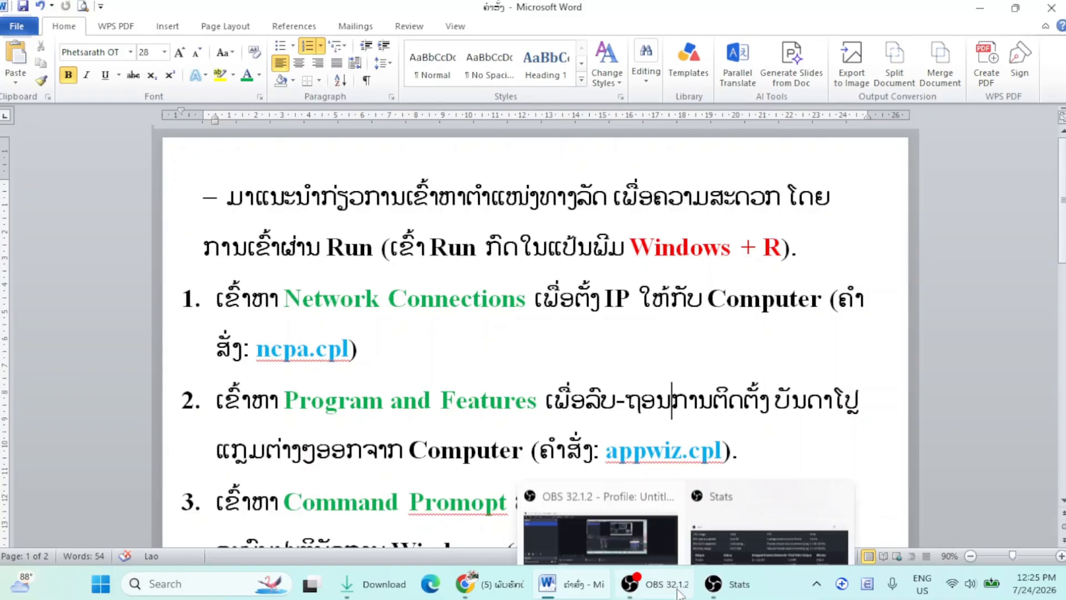